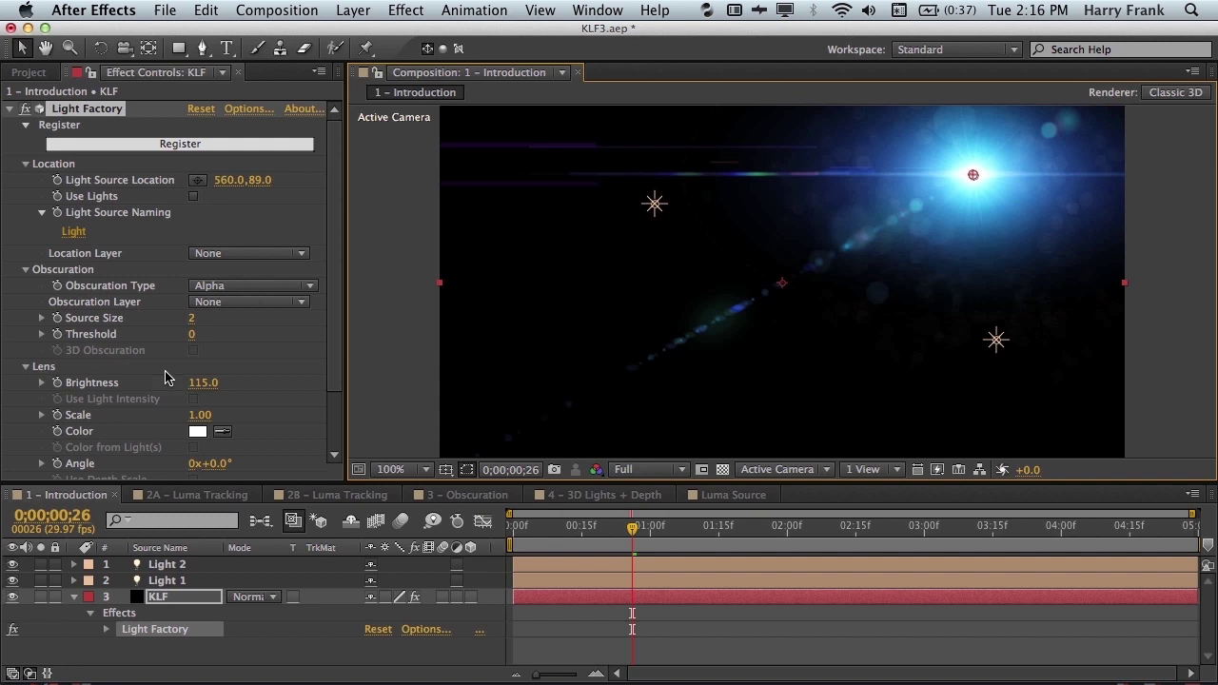
Step: Accept the Lens Designer flare design and return to the composition
{"action": "scroll", "coordinate": [168, 375], "scroll_direction": "down", "scroll_amount": 3}
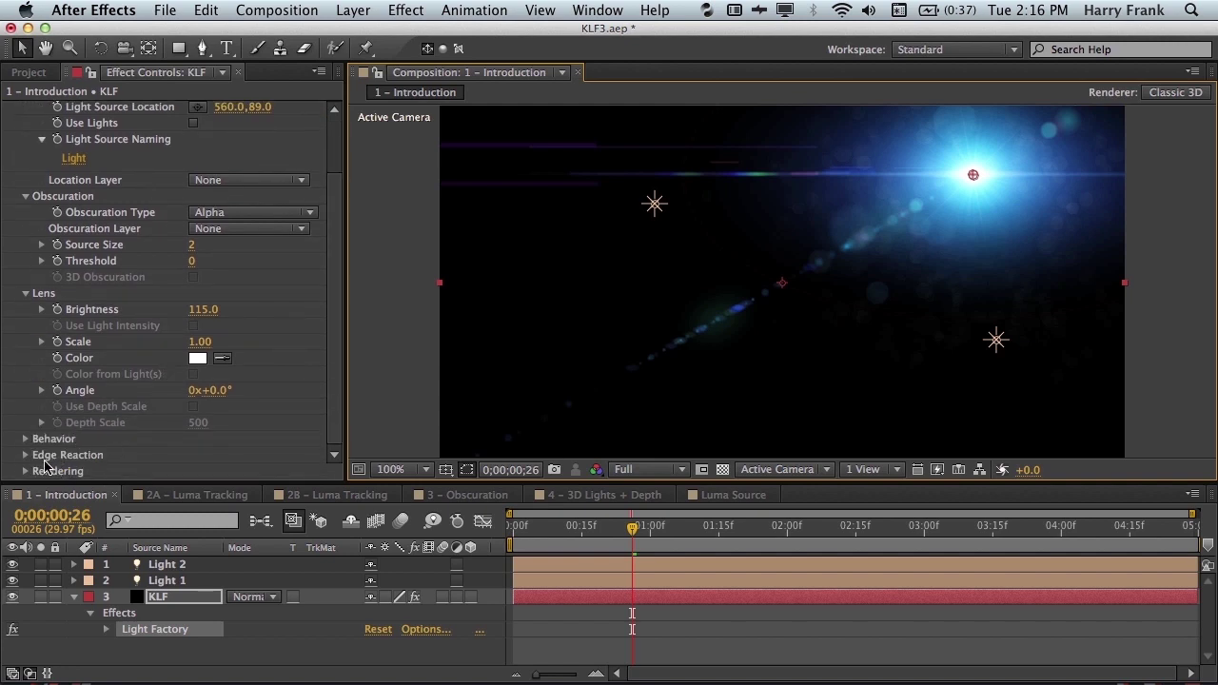
{"action": "scroll", "coordinate": [231, 238], "scroll_direction": "up", "scroll_amount": 3}
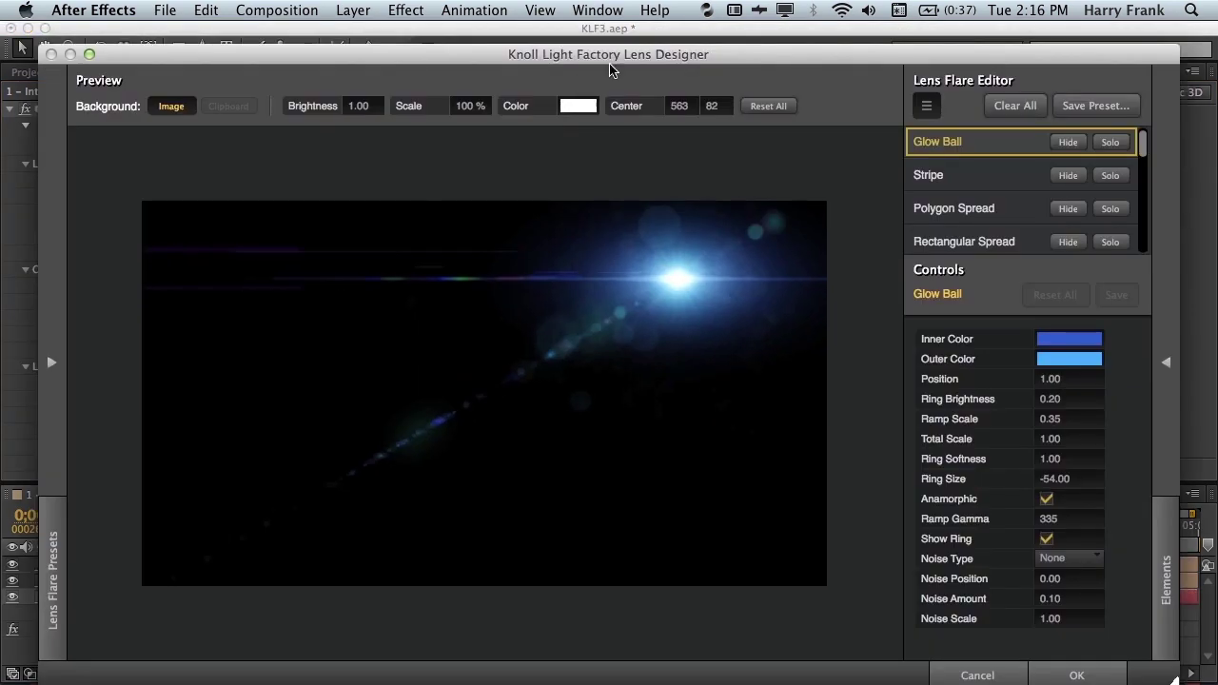
{"action": "left_click", "coordinate": [1083, 674]}
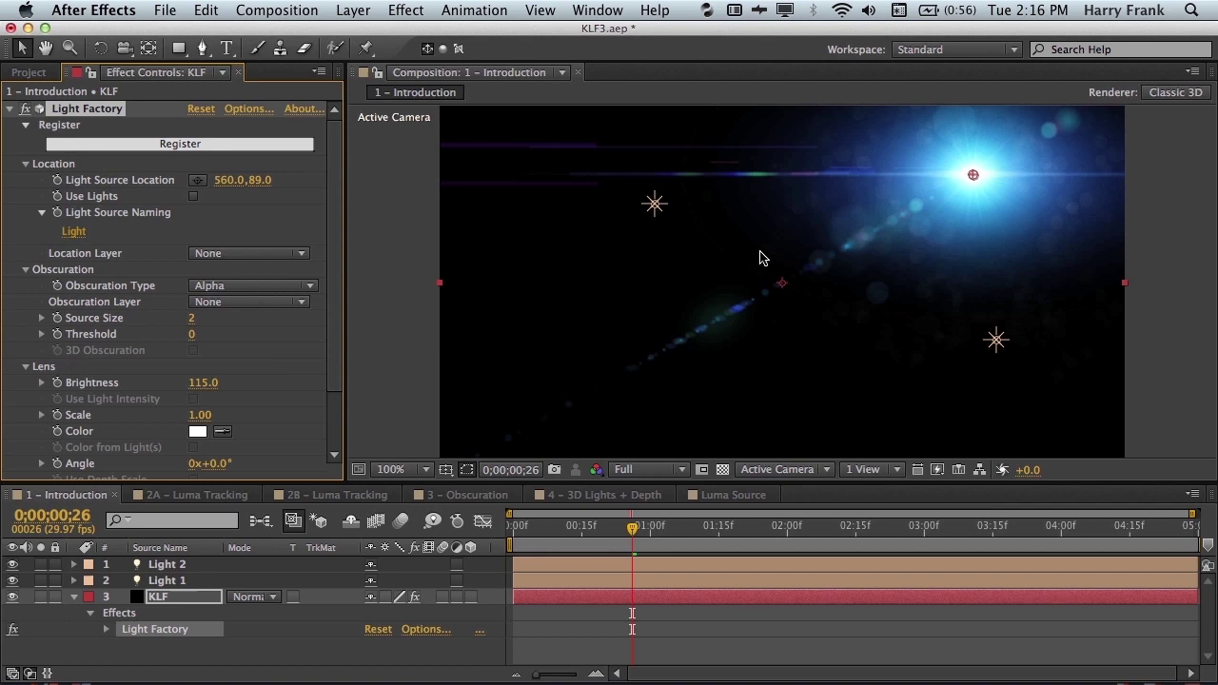
Step: Position the flare source at about 460,85 and turn on Use Lights
{"action": "left_click_drag", "start_coordinate": [973, 176], "coordinate": [611, 172]}
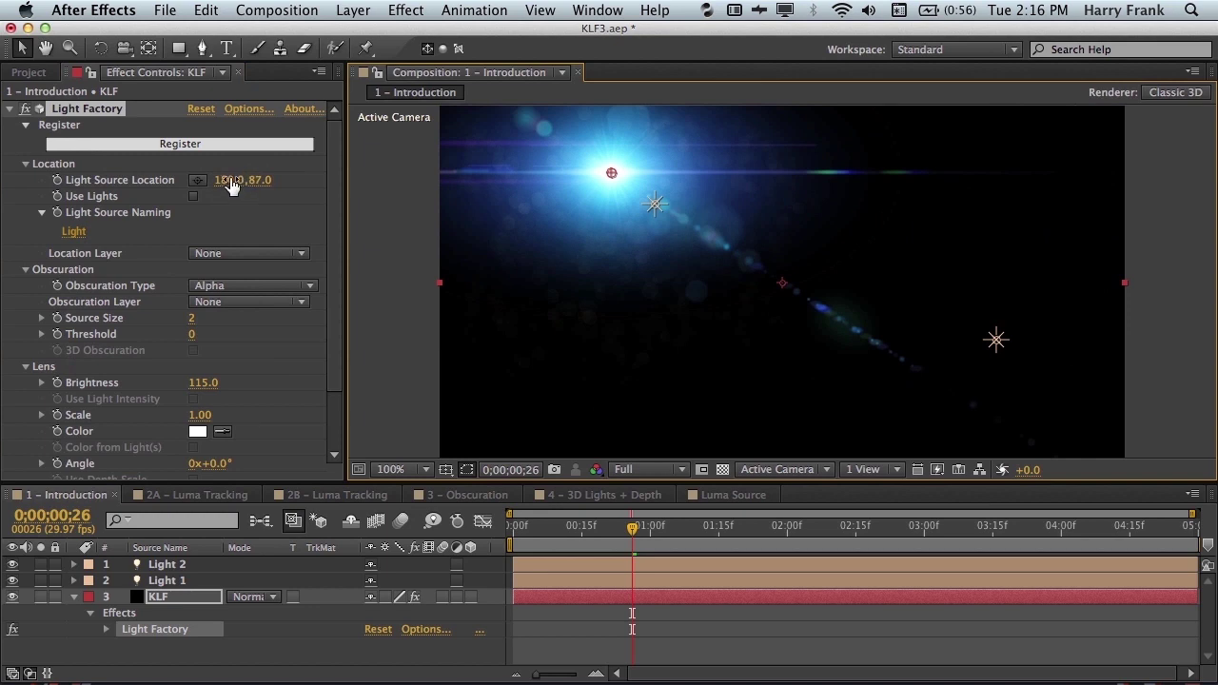
{"action": "left_click_drag", "start_coordinate": [612, 173], "coordinate": [877, 170]}
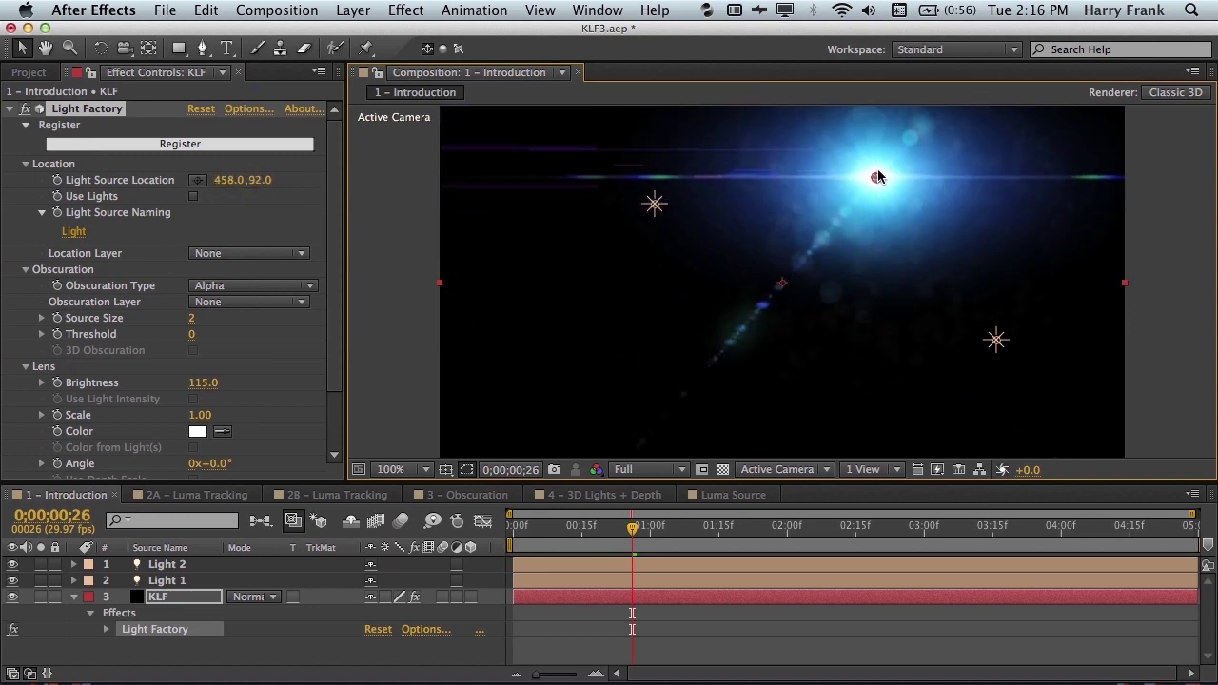
{"action": "left_click", "coordinate": [193, 198]}
{"action": "left_click", "coordinate": [193, 198]}
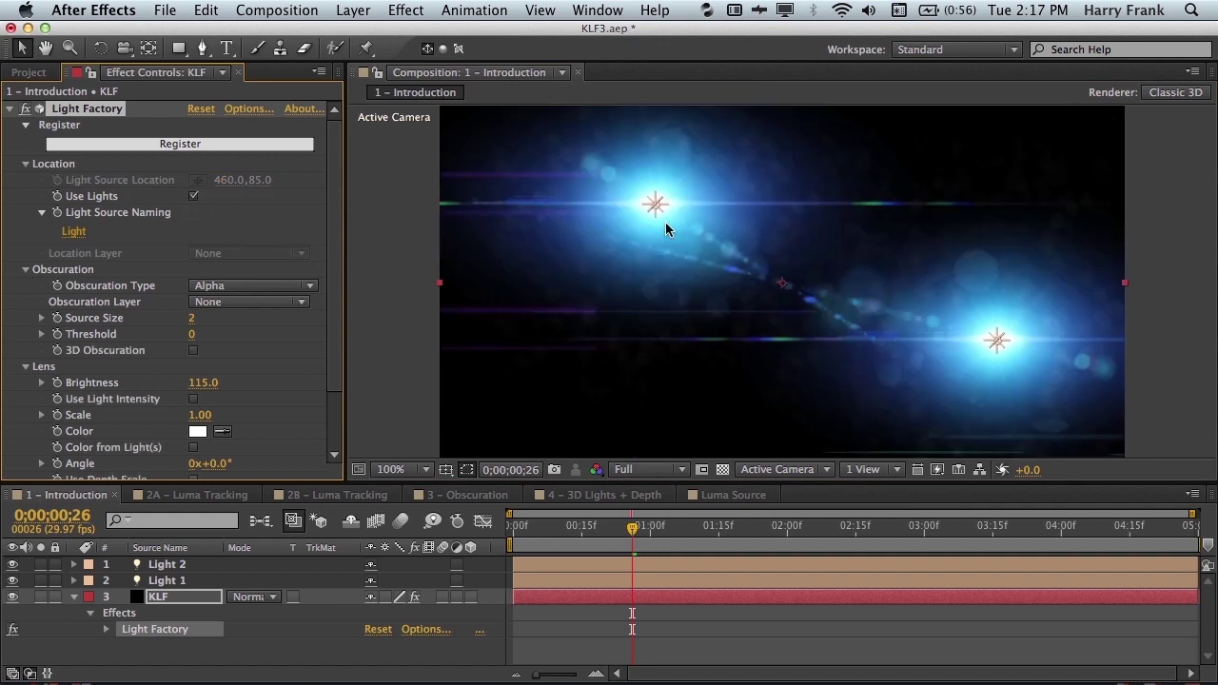
Step: Nudge Light 2 left, then duplicate Light 1 as Light 3 and center it
{"action": "left_click", "coordinate": [655, 206]}
{"action": "key", "text": "super+z"}
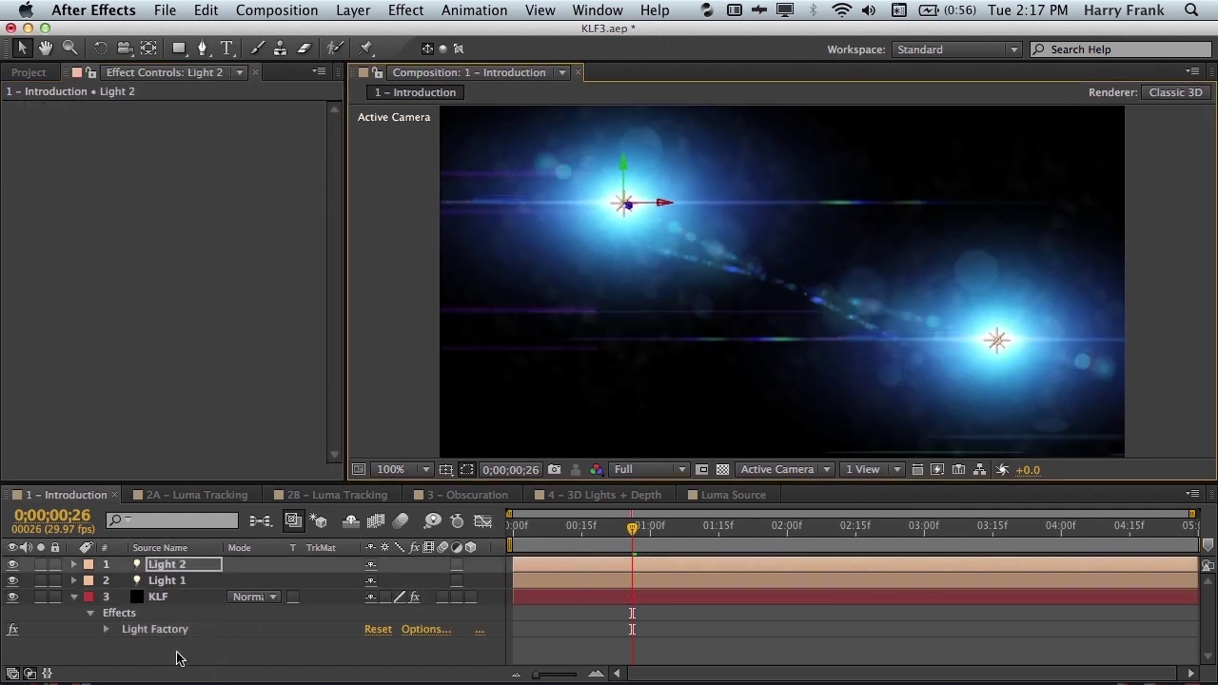
{"action": "left_click", "coordinate": [177, 629]}
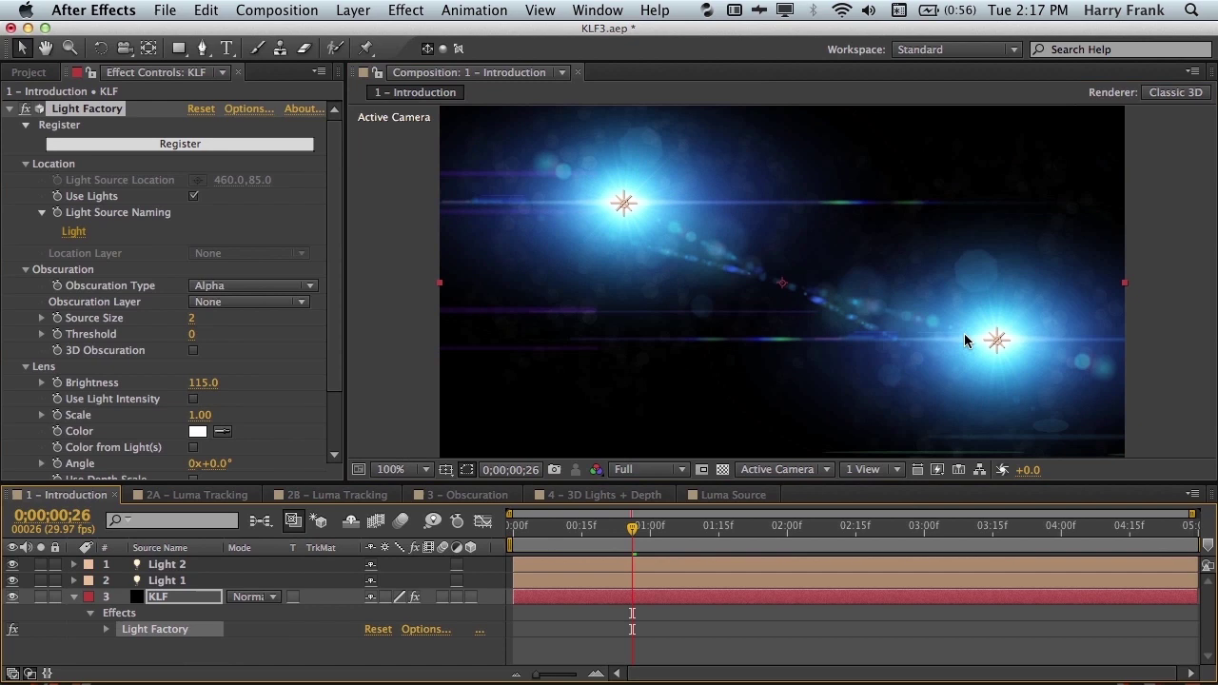
{"action": "left_click", "coordinate": [996, 340]}
{"action": "key", "text": "super+d"}
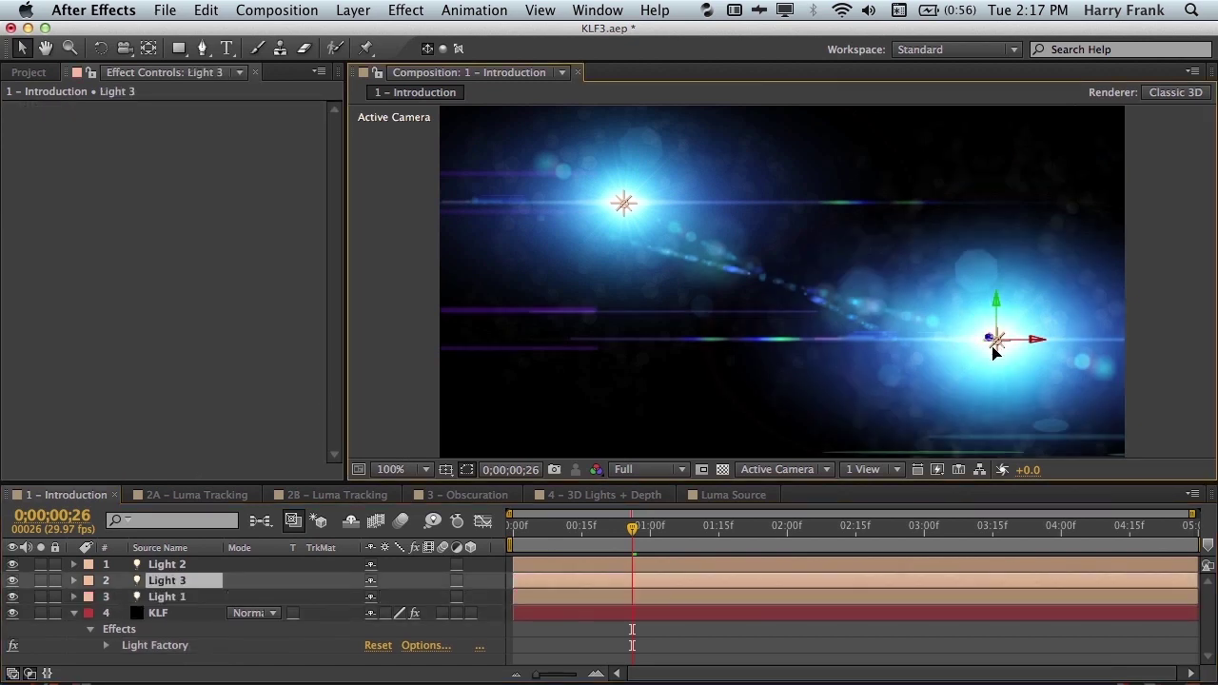
{"action": "left_click_drag", "start_coordinate": [997, 345], "coordinate": [851, 281]}
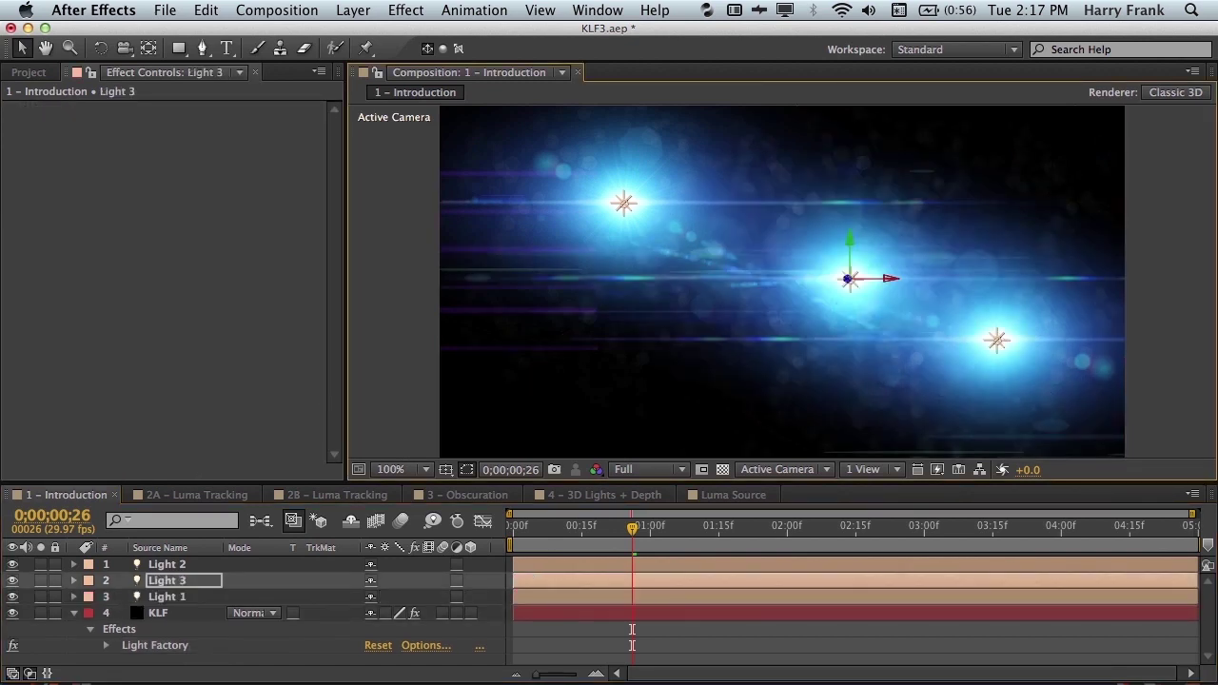
{"action": "left_click", "coordinate": [142, 649]}
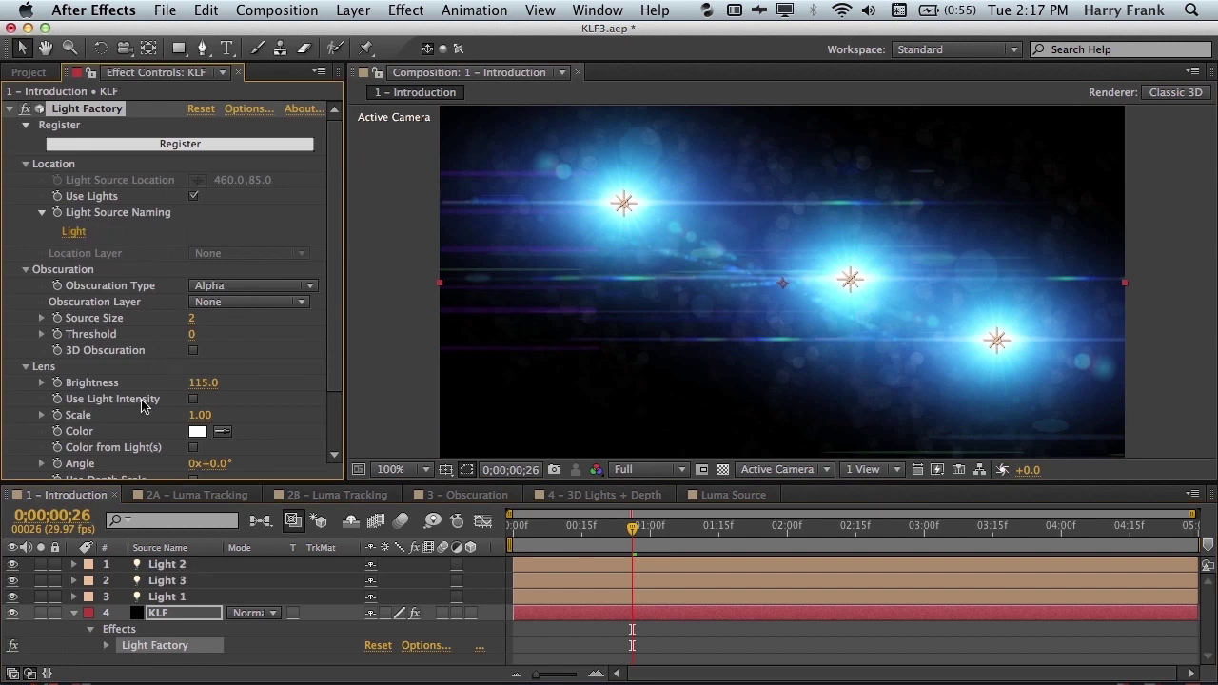
{"action": "left_click", "coordinate": [74, 233]}
{"action": "type", "text": "S"}
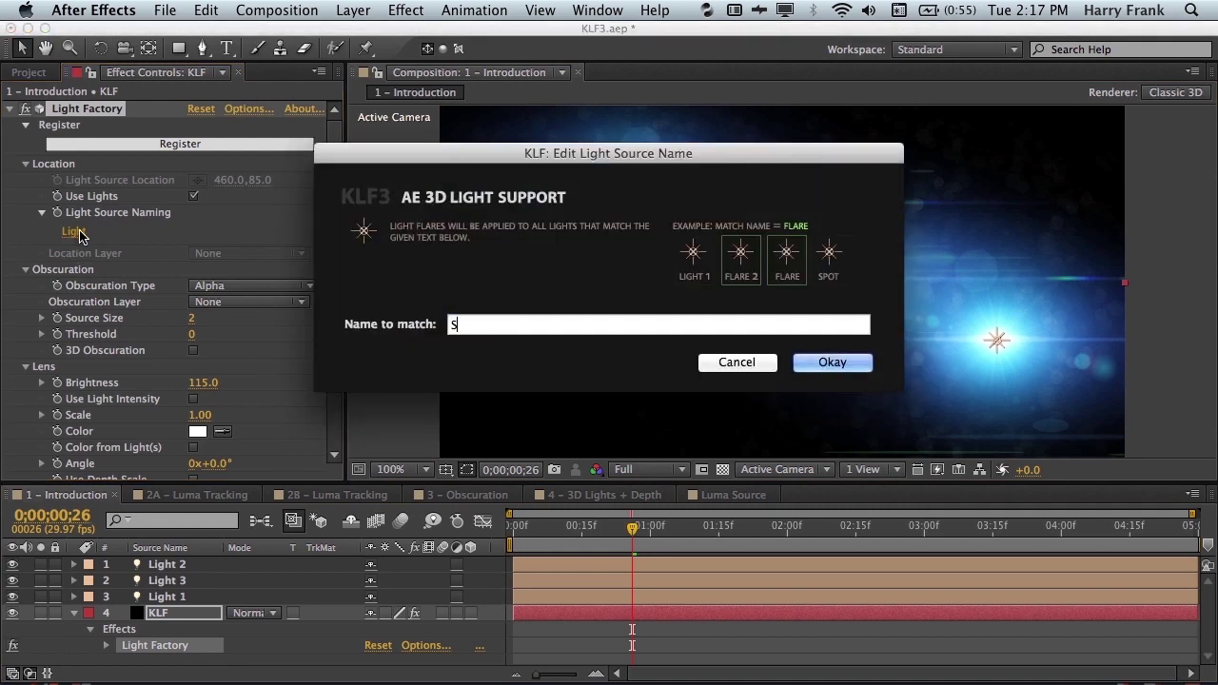
{"action": "type", "text": "pot"}
{"action": "key", "text": "Return"}
{"action": "left_click", "coordinate": [370, 9]}
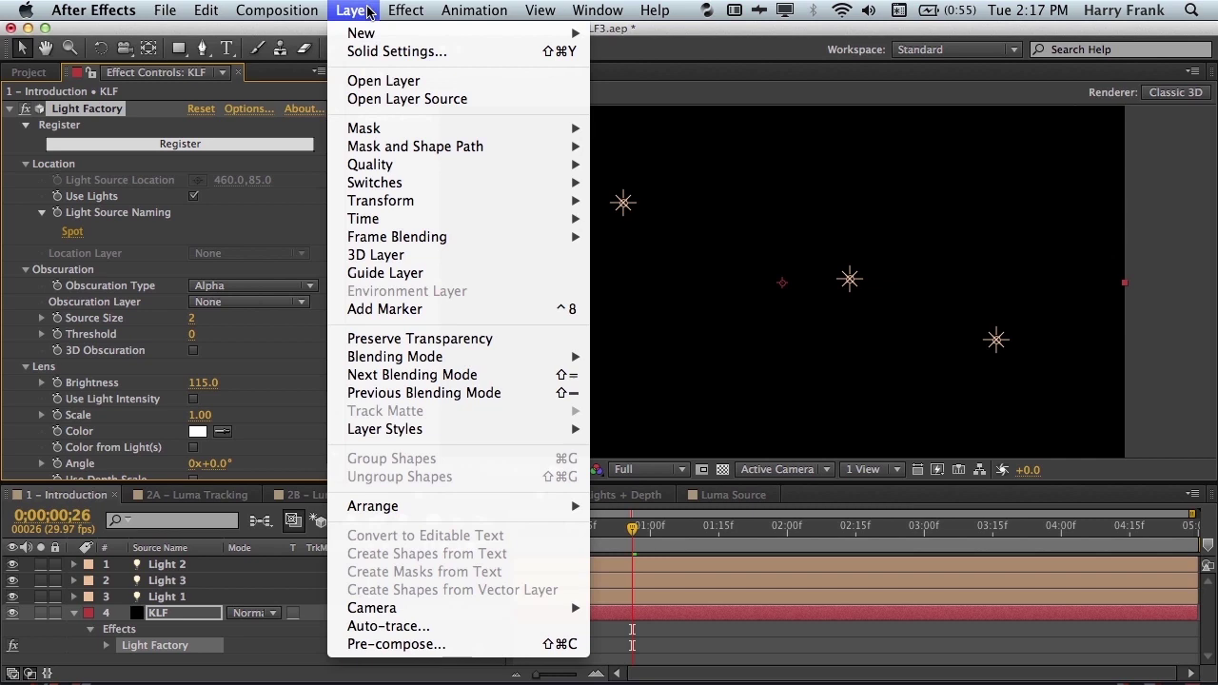
{"action": "mouse_move", "coordinate": [566, 33]}
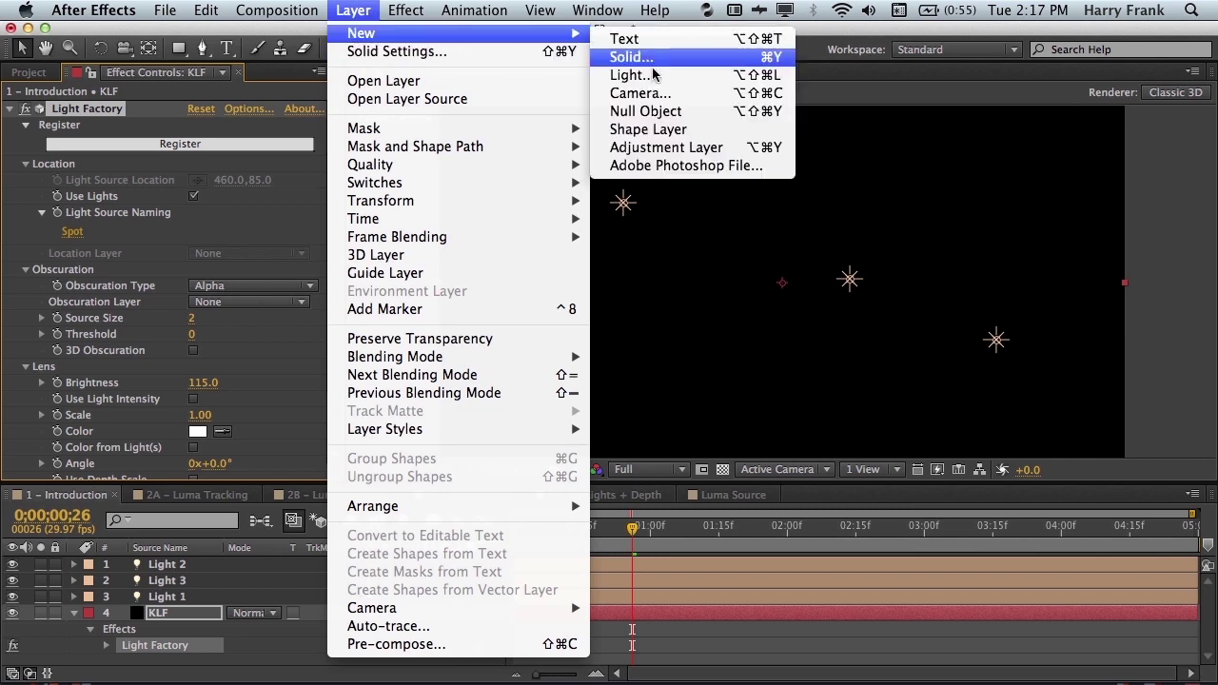
{"action": "left_click", "coordinate": [657, 74]}
{"action": "type", "text": "Sp"}
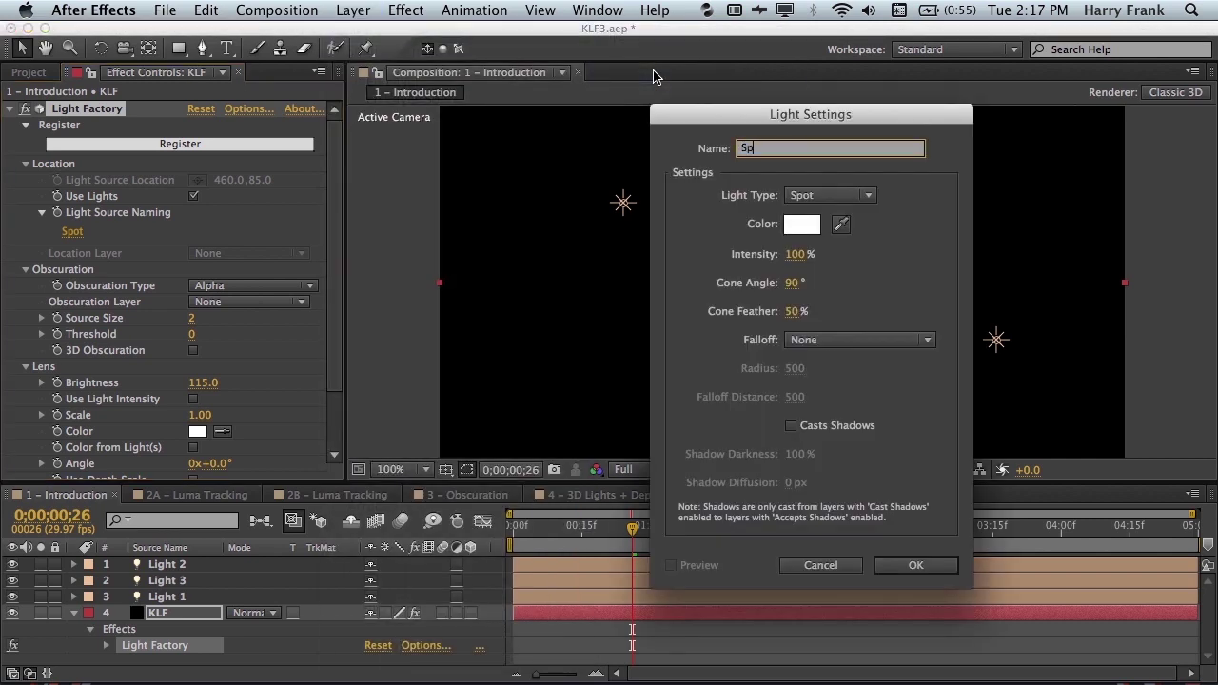
{"action": "type", "text": "ot"}
{"action": "key", "text": "Return"}
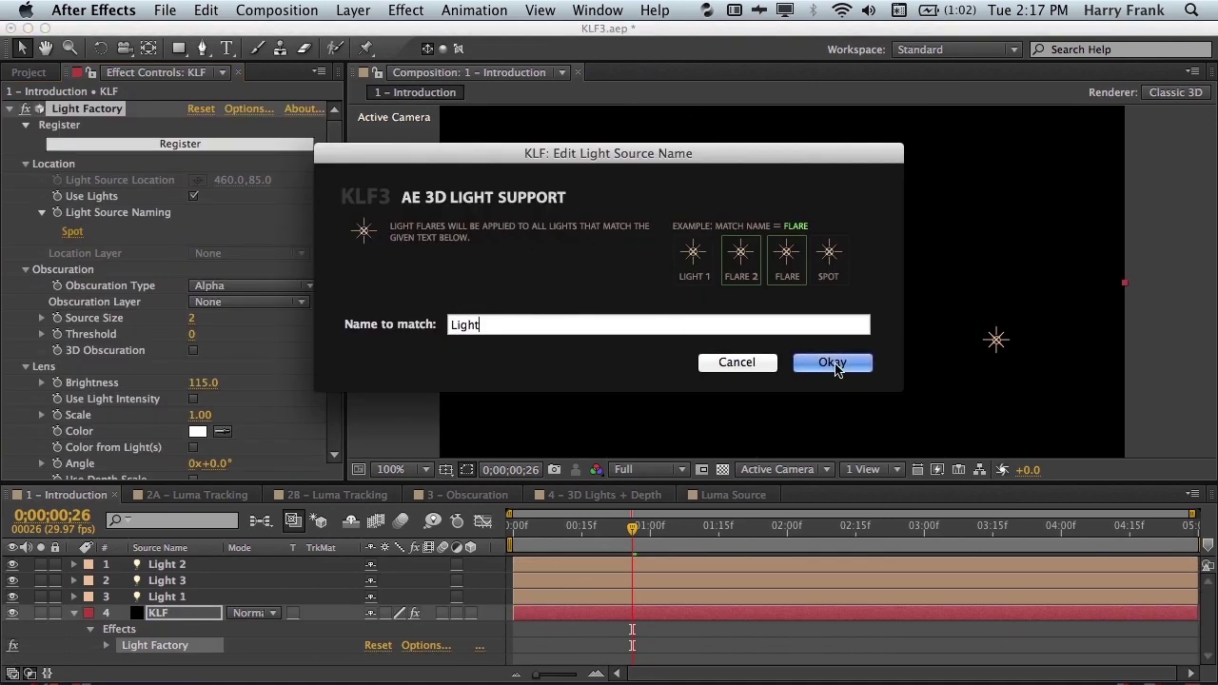
{"action": "left_click", "coordinate": [834, 368]}
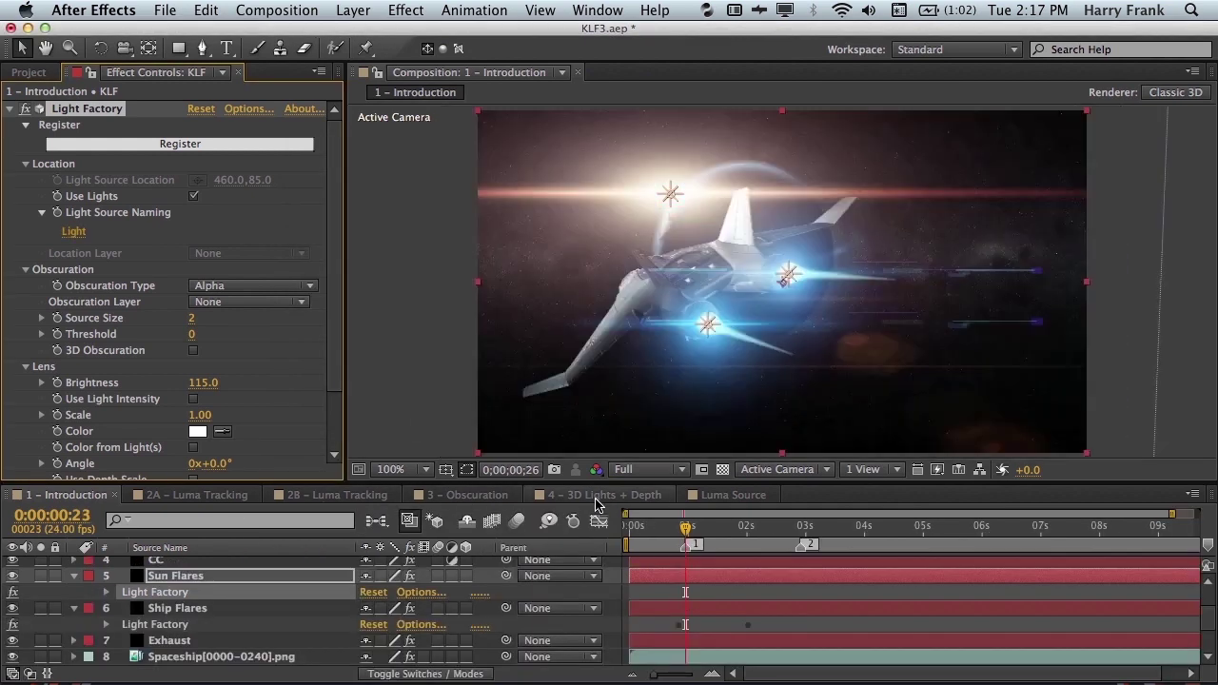
{"action": "left_click", "coordinate": [597, 504]}
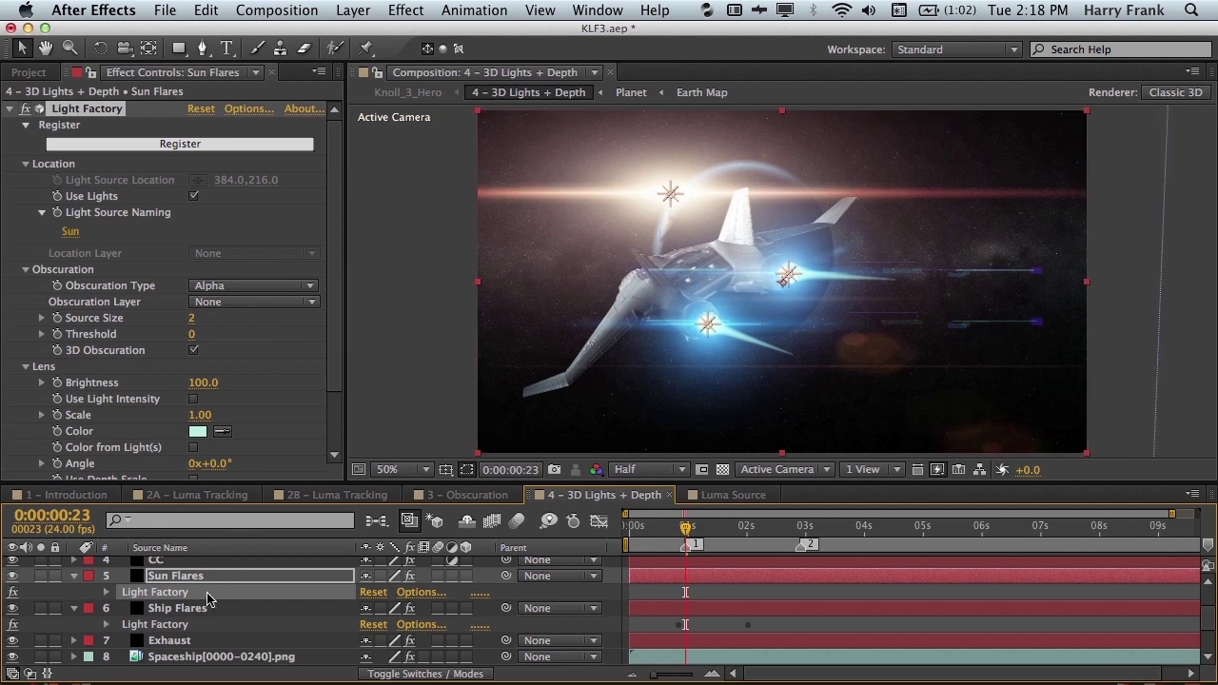
{"action": "left_click", "coordinate": [67, 495]}
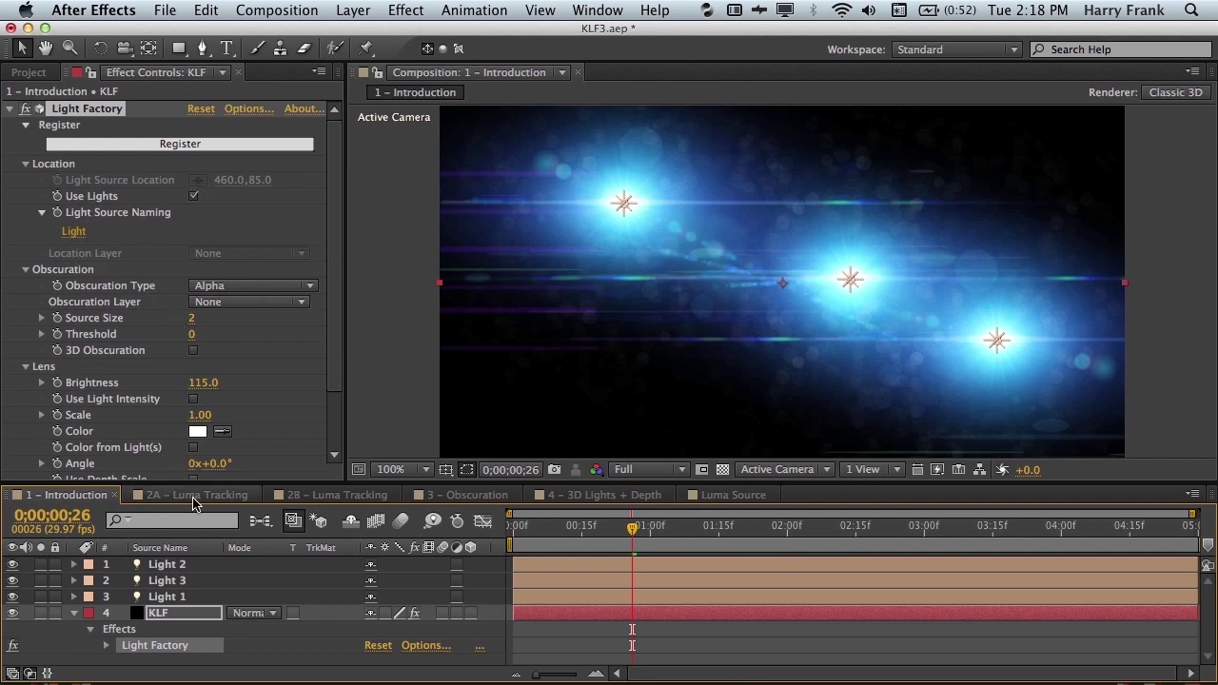
Step: In 2A – Luma Tracking, show all Light Factory settings and scrub to 0:00:04:18
{"action": "left_click", "coordinate": [193, 495]}
{"action": "left_click", "coordinate": [159, 583]}
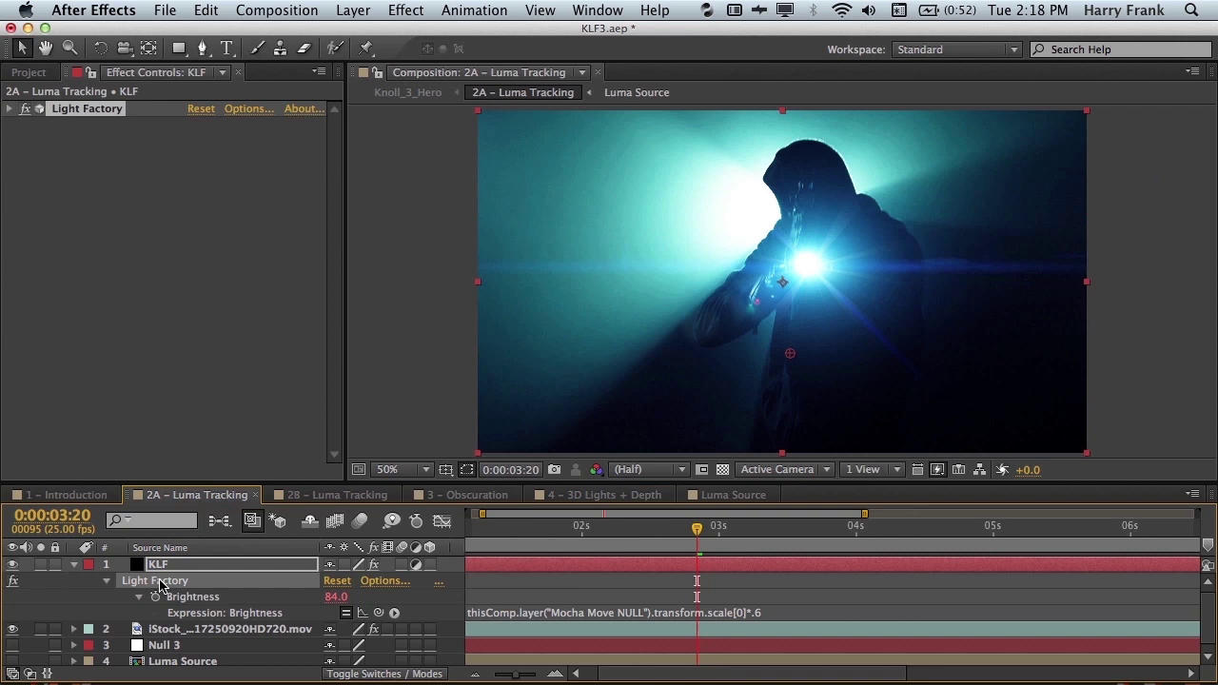
{"action": "left_click", "coordinate": [12, 110]}
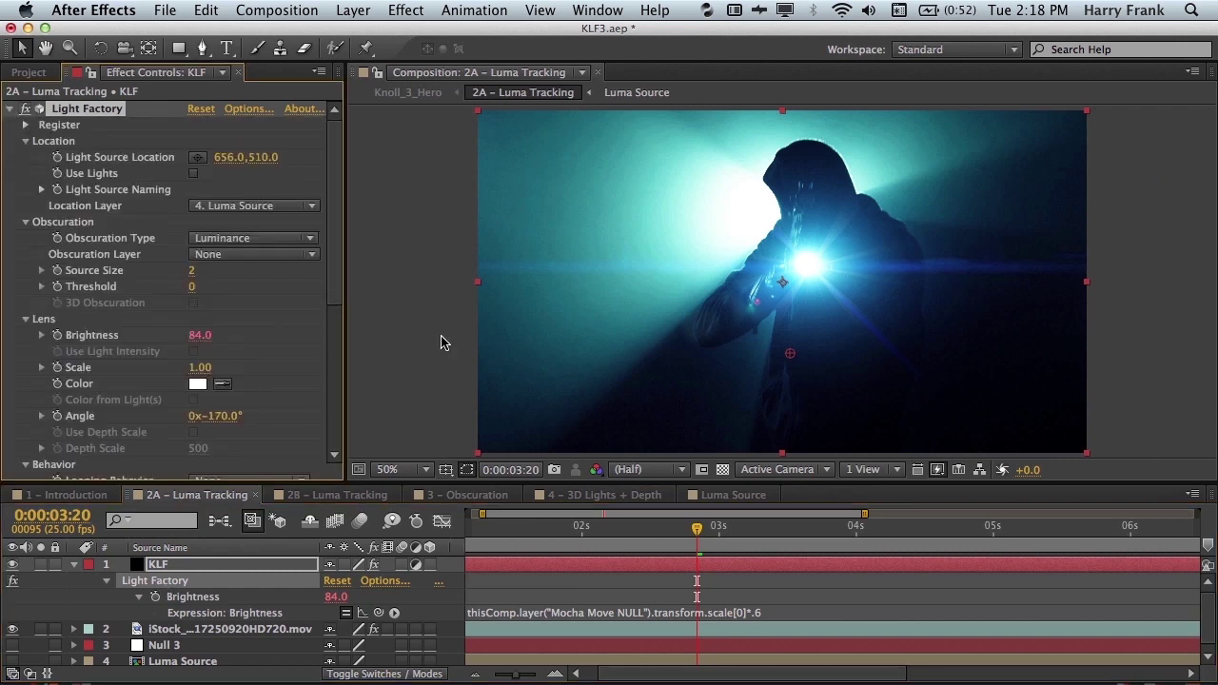
{"action": "left_click_drag", "start_coordinate": [561, 529], "coordinate": [851, 533]}
{"action": "scroll", "coordinate": [166, 333], "scroll_direction": "down", "scroll_amount": 5}
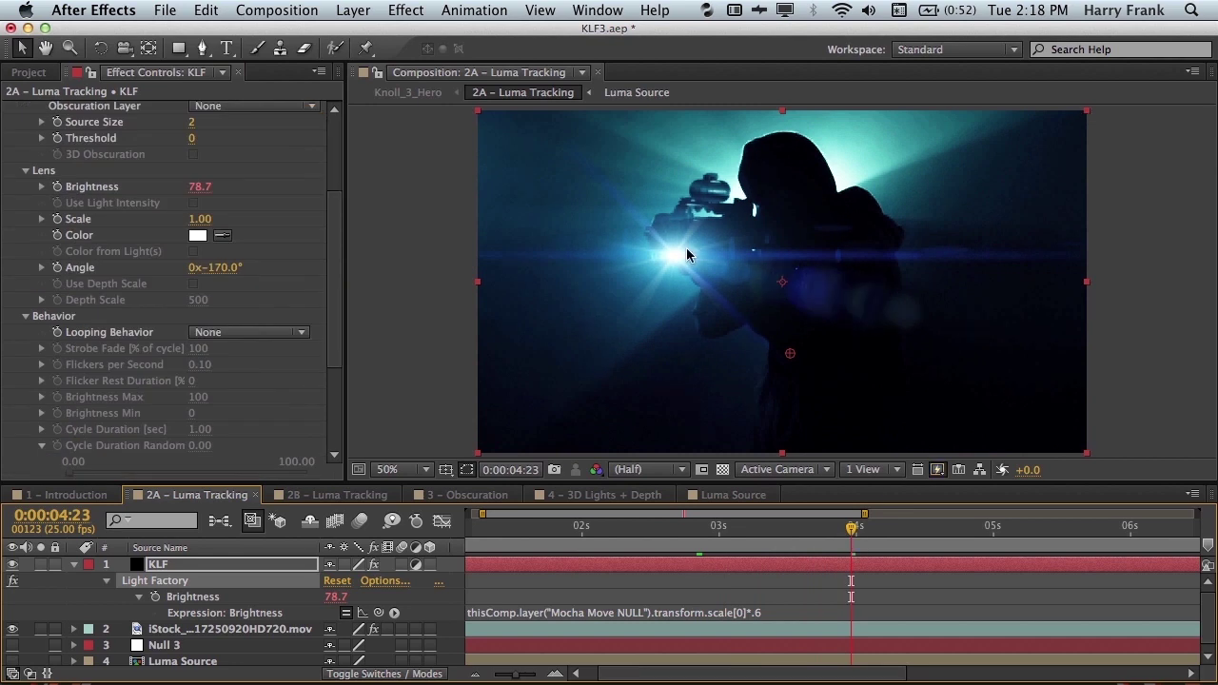
Step: View the Luma Source precomp at 0:00:03:05, then return to 2A ten frames later
{"action": "double_click", "coordinate": [177, 660]}
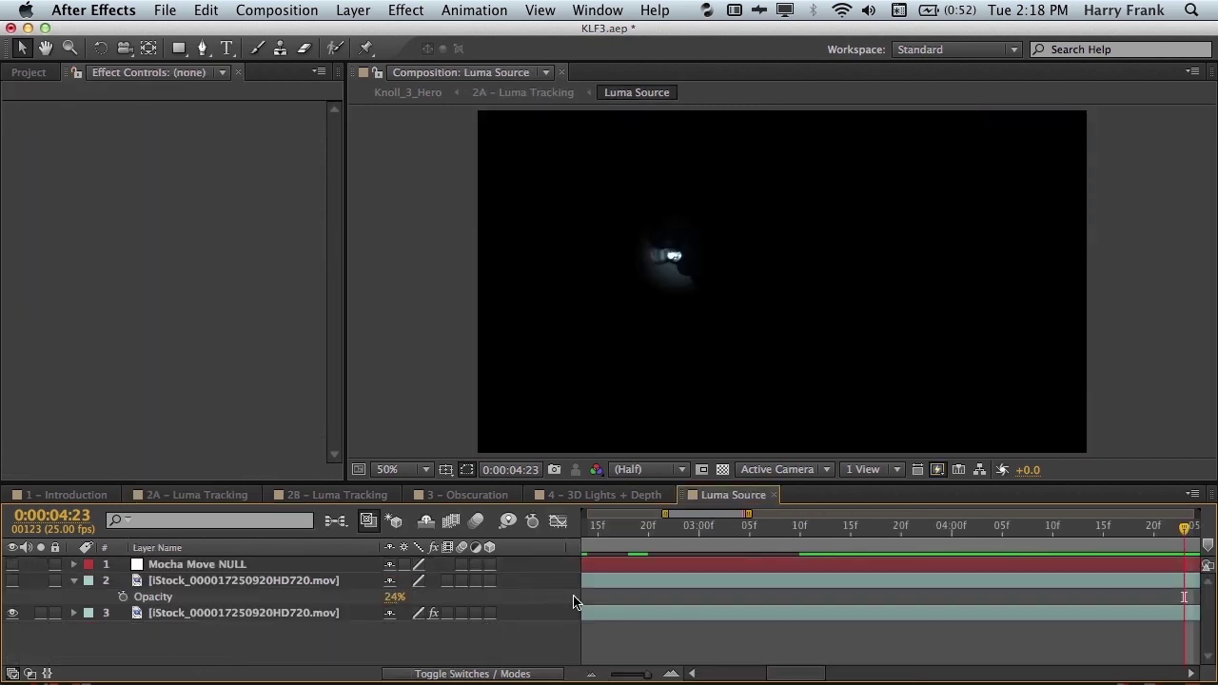
{"action": "left_click_drag", "start_coordinate": [670, 535], "coordinate": [750, 542]}
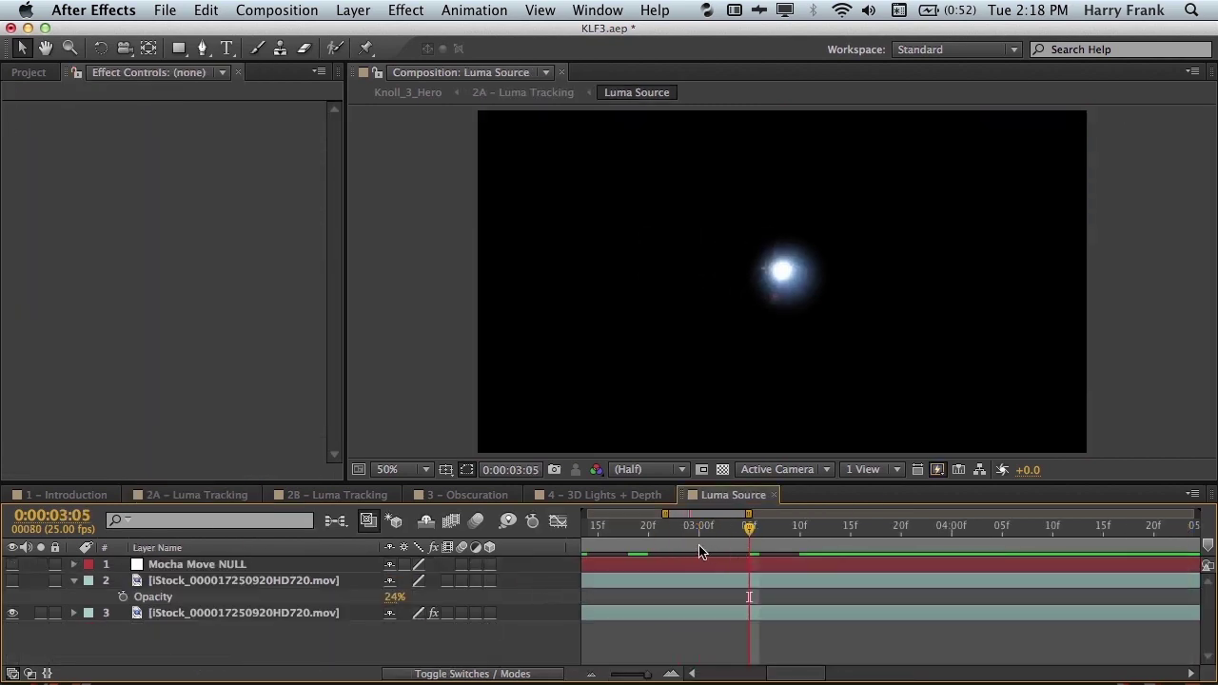
{"action": "left_click", "coordinate": [199, 496]}
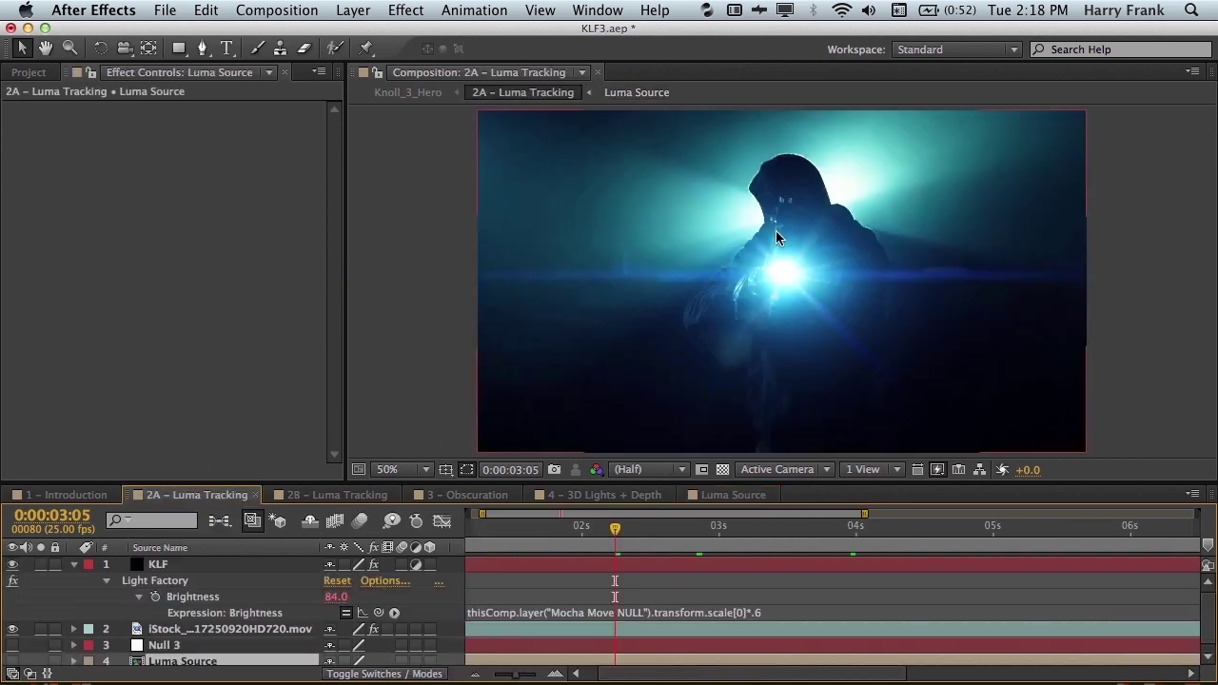
{"action": "key", "text": "shift+Page_Down"}
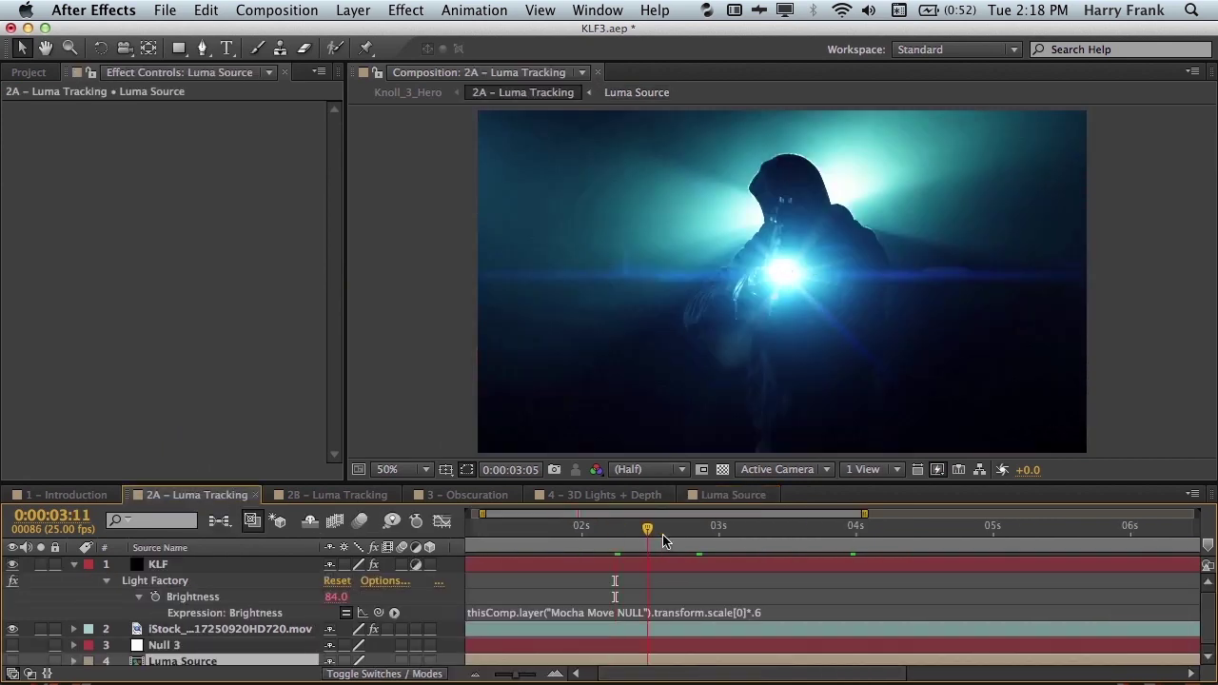
{"action": "left_click", "coordinate": [344, 495]}
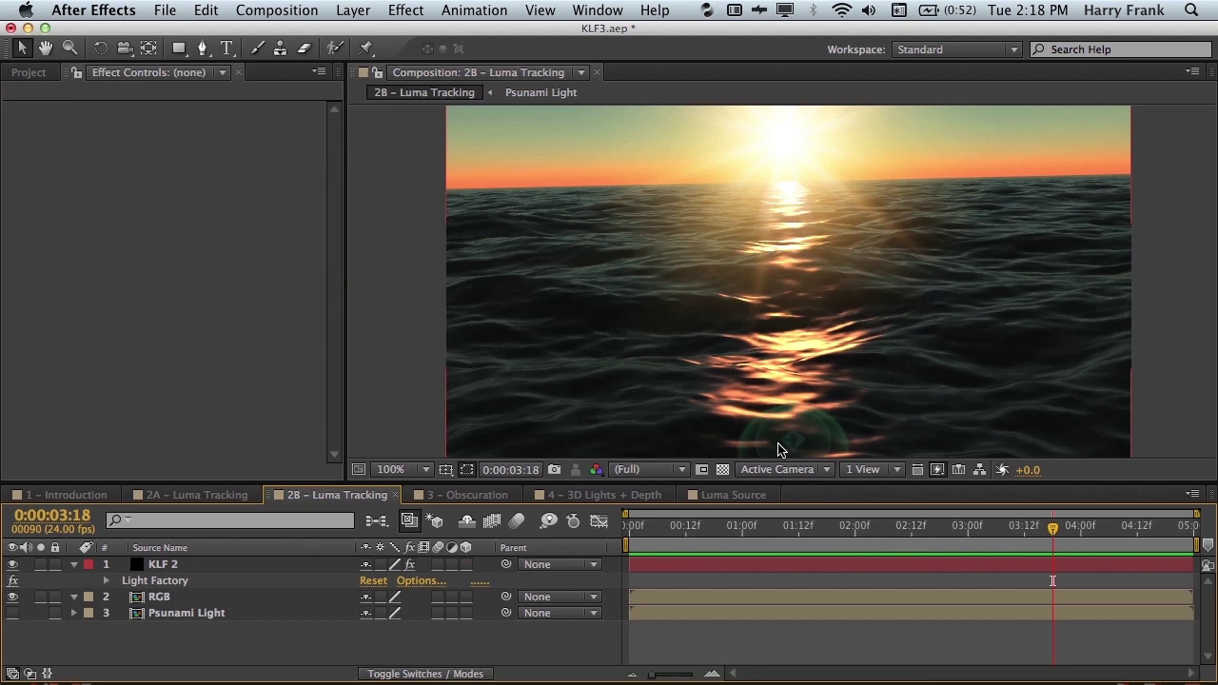
{"action": "left_click", "coordinate": [715, 525]}
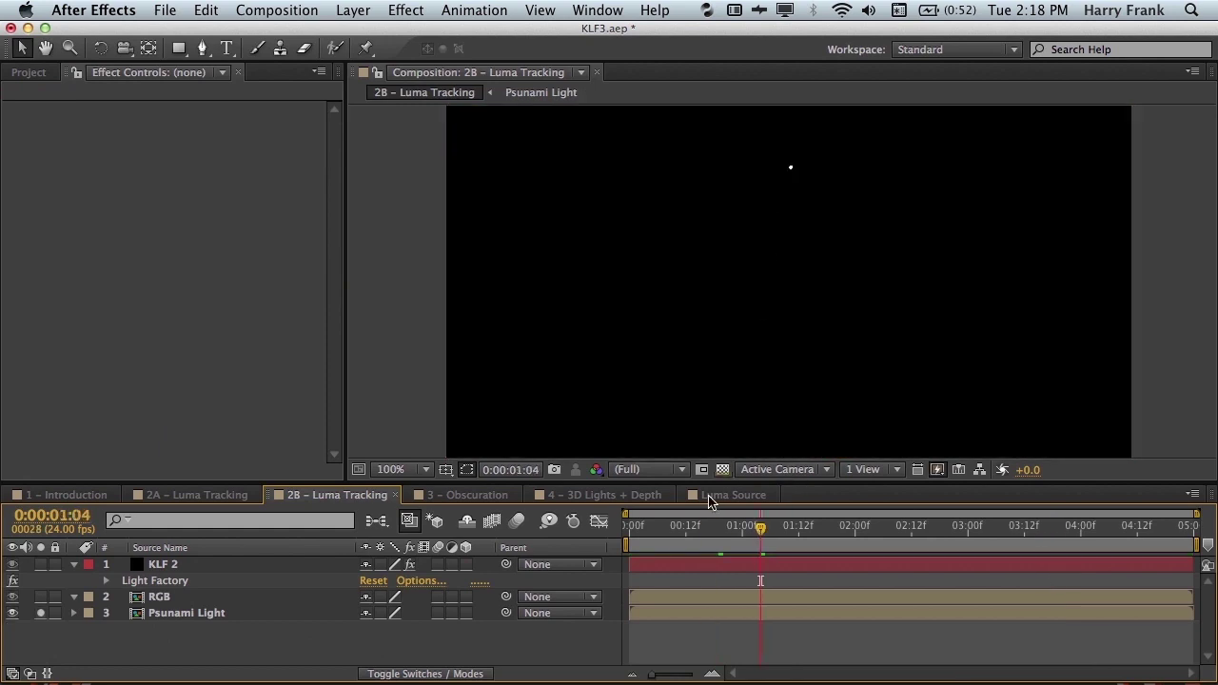
{"action": "left_click", "coordinate": [40, 596]}
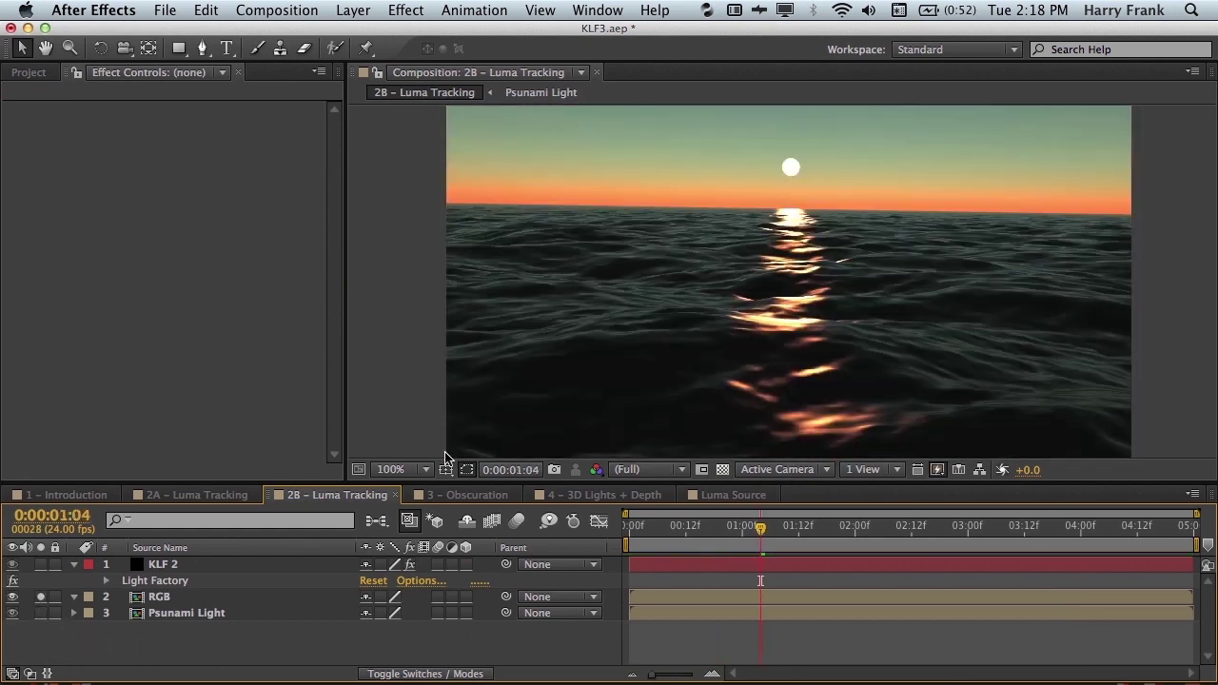
{"action": "left_click", "coordinate": [706, 539]}
{"action": "left_click_drag", "start_coordinate": [705, 538], "coordinate": [822, 537]}
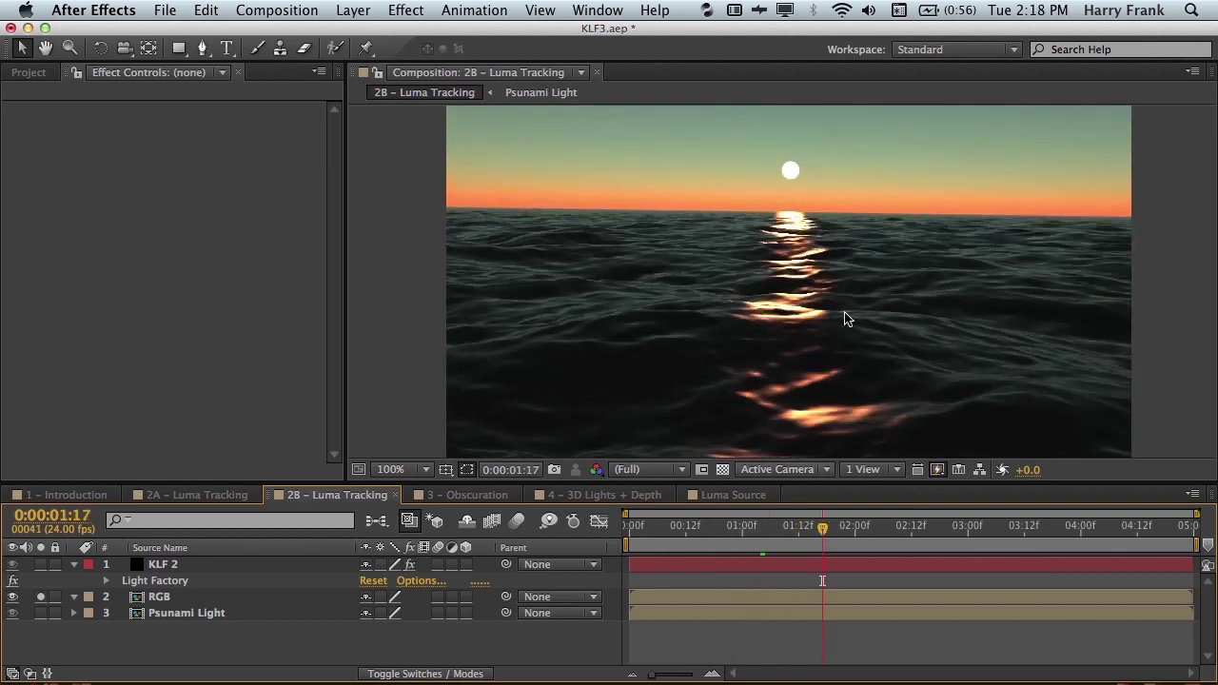
{"action": "left_click", "coordinate": [40, 597]}
{"action": "left_click", "coordinate": [152, 580]}
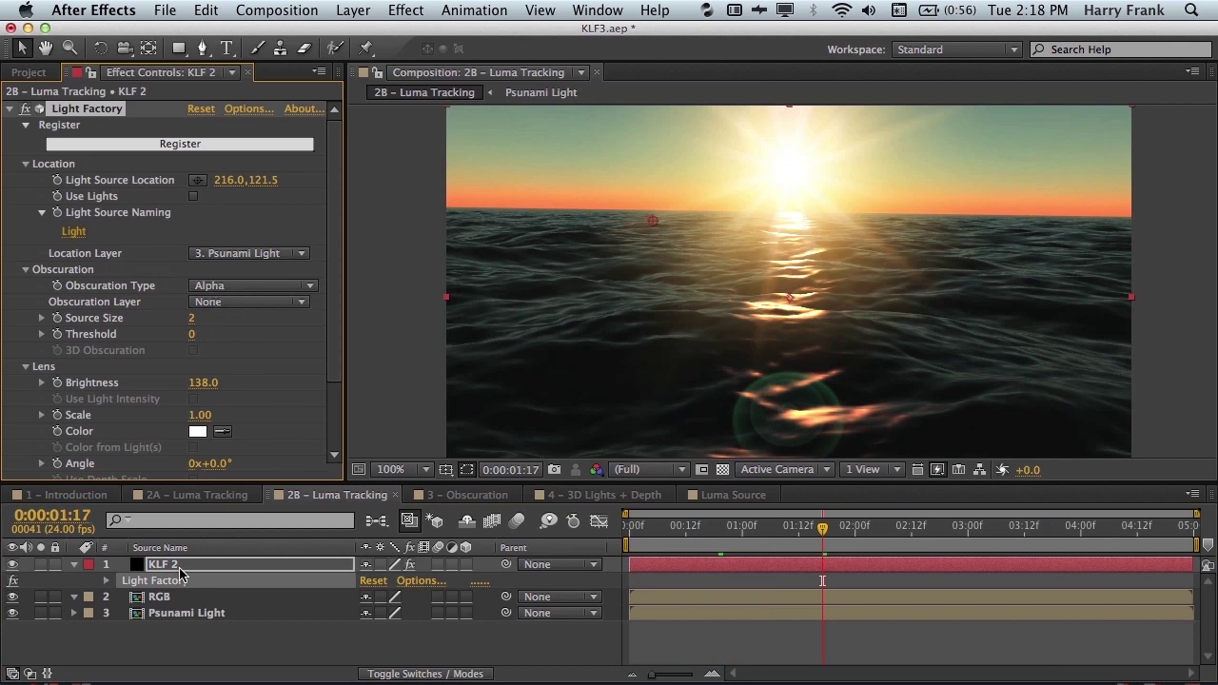
{"action": "double_click", "coordinate": [186, 612]}
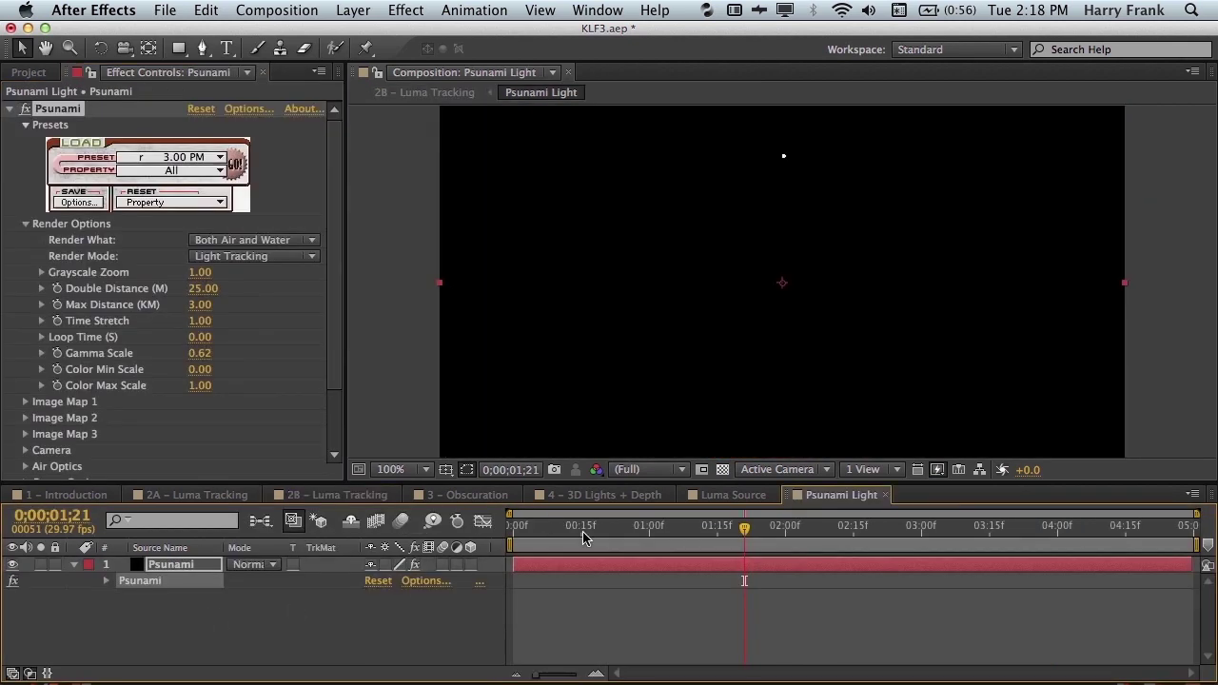
{"action": "left_click_drag", "start_coordinate": [584, 525], "coordinate": [749, 525]}
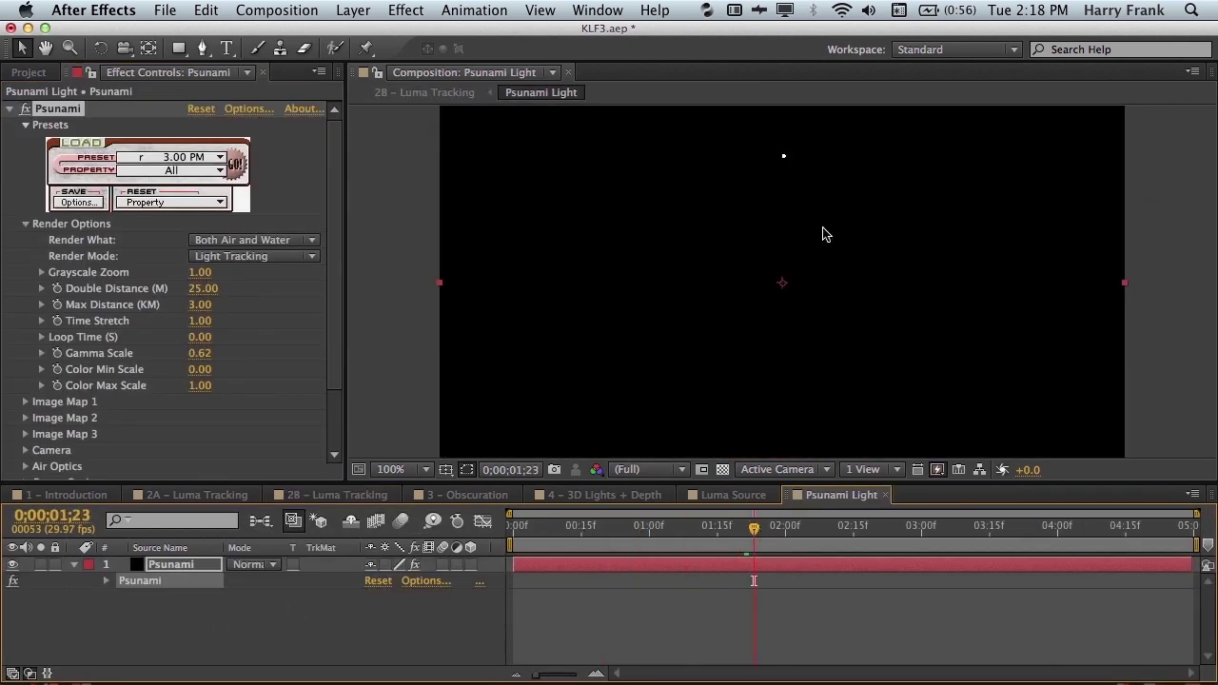
{"action": "left_click", "coordinate": [376, 502]}
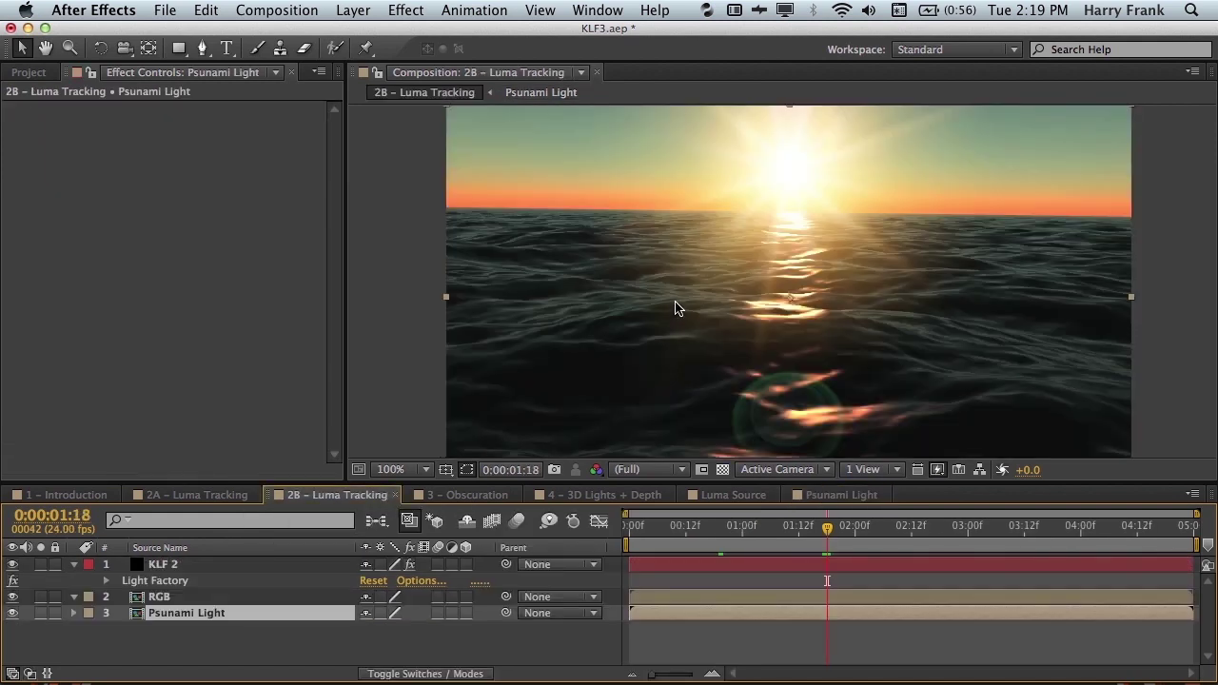
{"action": "left_click_drag", "start_coordinate": [734, 533], "coordinate": [840, 530]}
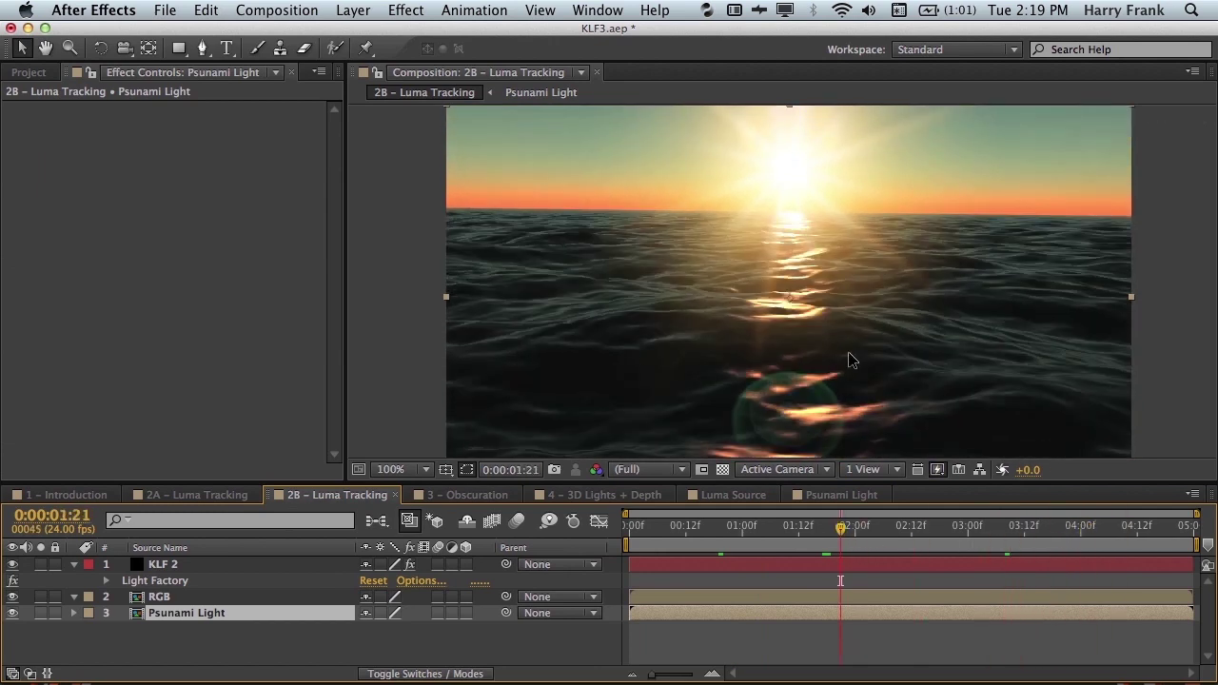
{"action": "left_click", "coordinate": [183, 581]}
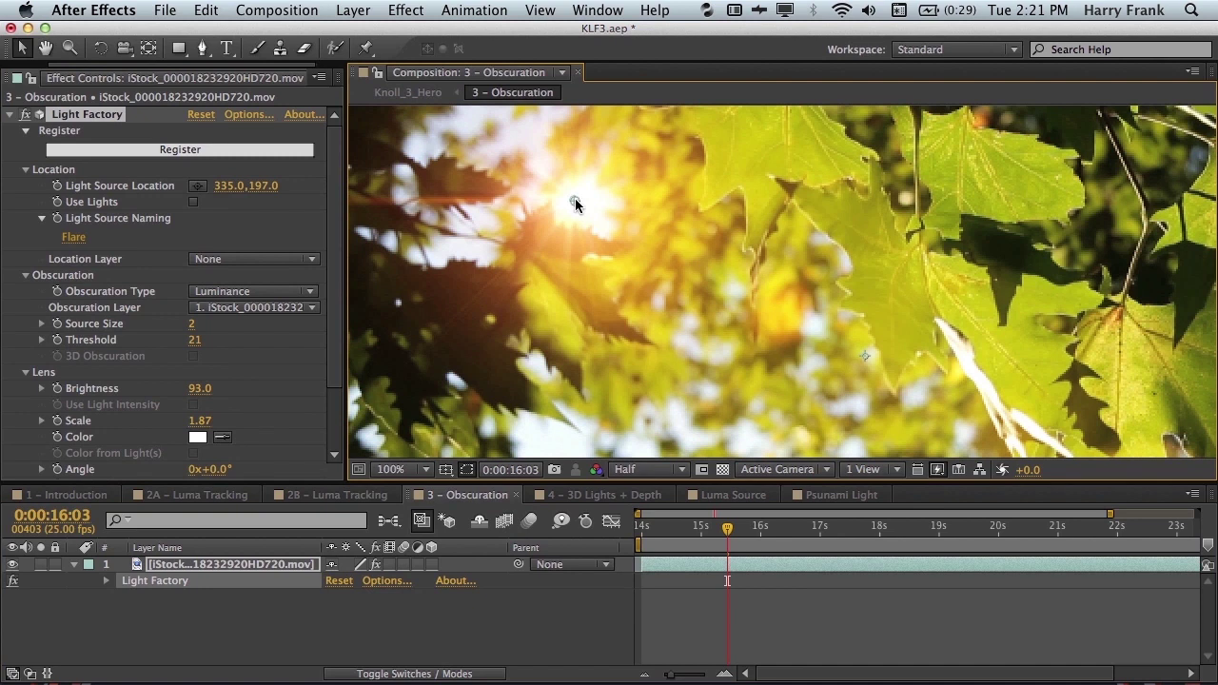
Step: Place the flare source on the sun at 349,197 and check the Obscuration Type choices
{"action": "mouse_move", "coordinate": [574, 198]}
{"action": "left_mouse_down"}
{"action": "mouse_move", "coordinate": [581, 238]}
{"action": "mouse_move", "coordinate": [619, 168]}
{"action": "mouse_move", "coordinate": [581, 200]}
{"action": "left_mouse_up"}
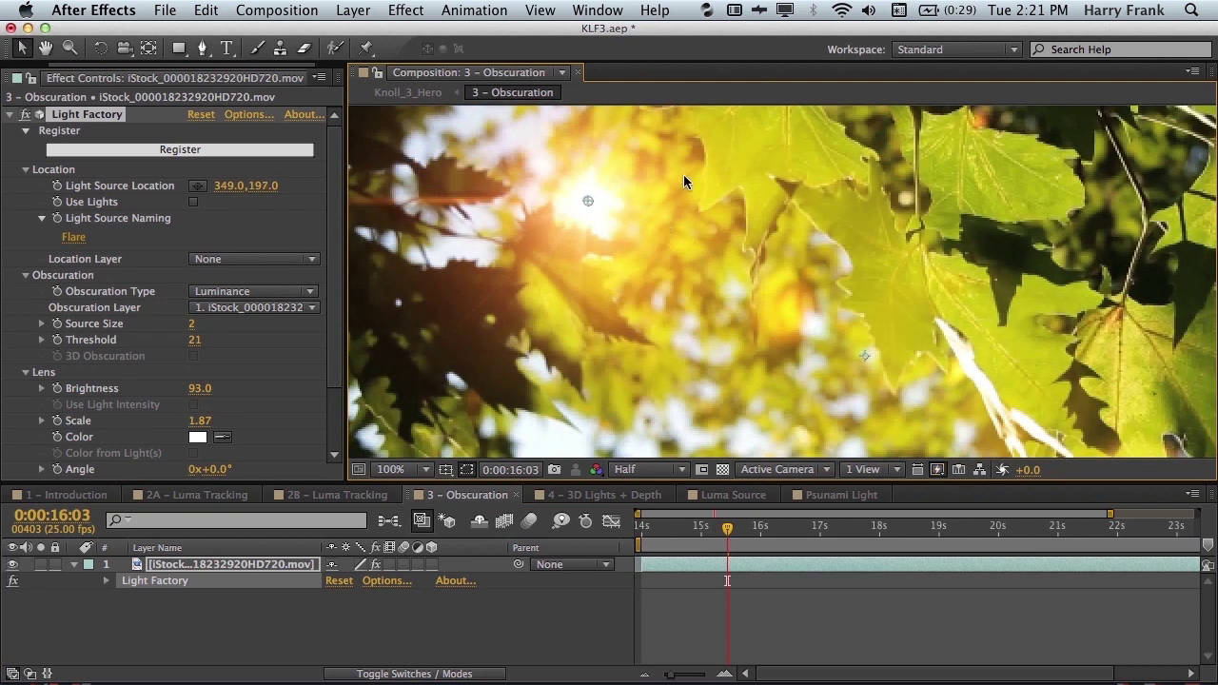
{"action": "mouse_move", "coordinate": [729, 529]}
{"action": "left_mouse_down"}
{"action": "mouse_move", "coordinate": [757, 533]}
{"action": "mouse_move", "coordinate": [732, 535]}
{"action": "left_mouse_up"}
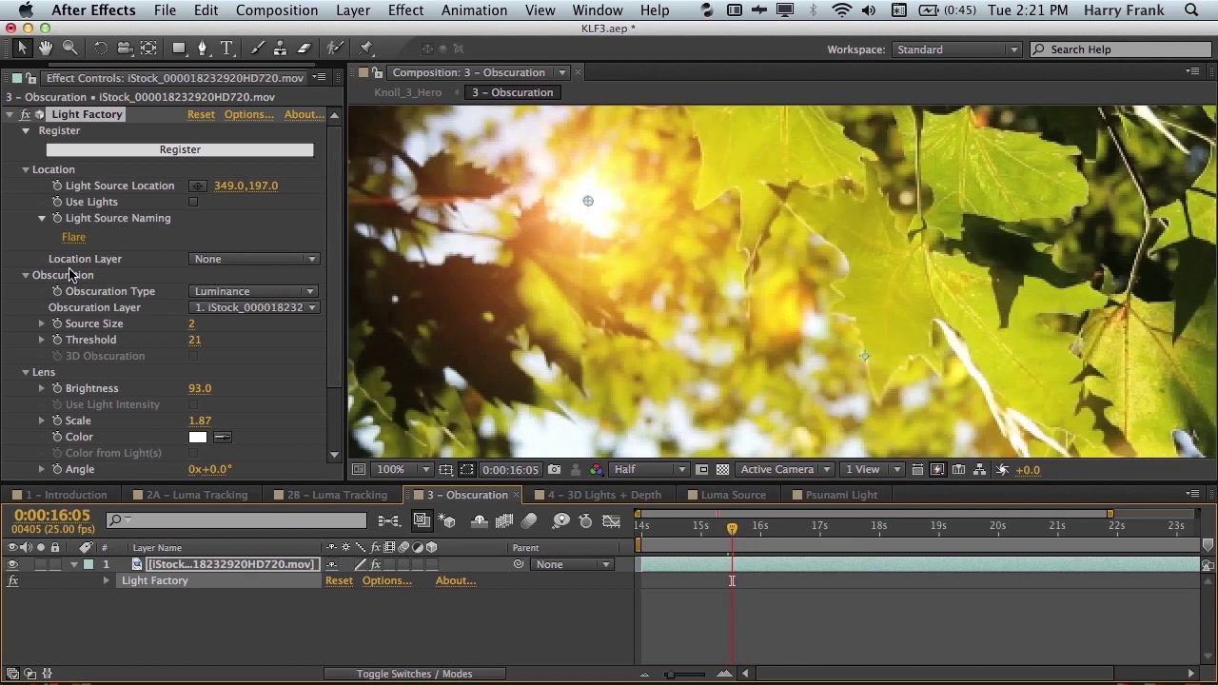
{"action": "left_click", "coordinate": [223, 295]}
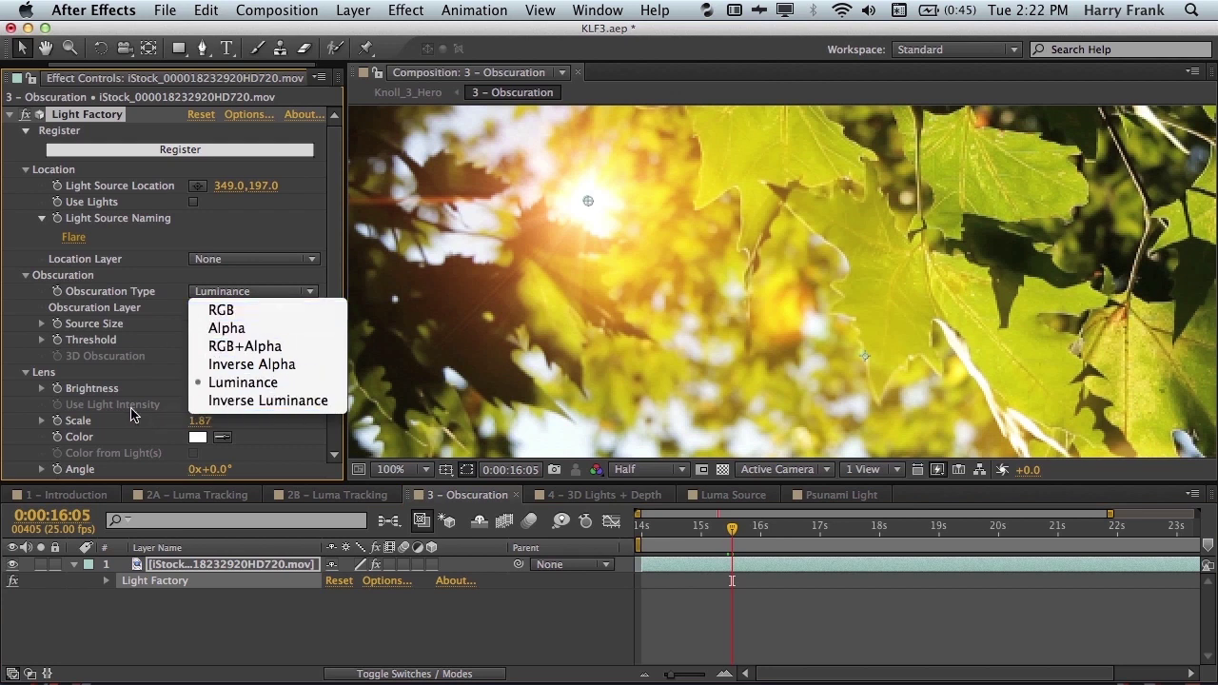
Step: Keep Luminance obscuration, move the source to 337,197, set Threshold to 17, and preview
{"action": "left_click", "coordinate": [236, 386]}
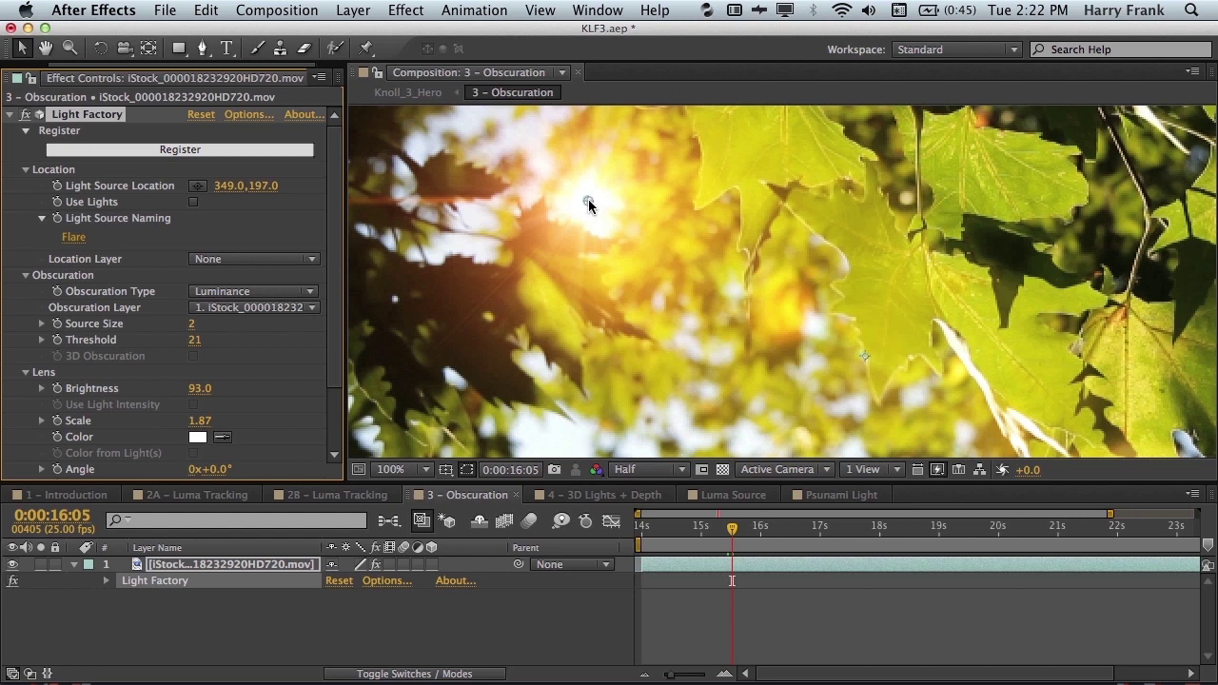
{"action": "mouse_move", "coordinate": [587, 202]}
{"action": "left_mouse_down"}
{"action": "mouse_move", "coordinate": [550, 155]}
{"action": "mouse_move", "coordinate": [577, 201]}
{"action": "left_mouse_up"}
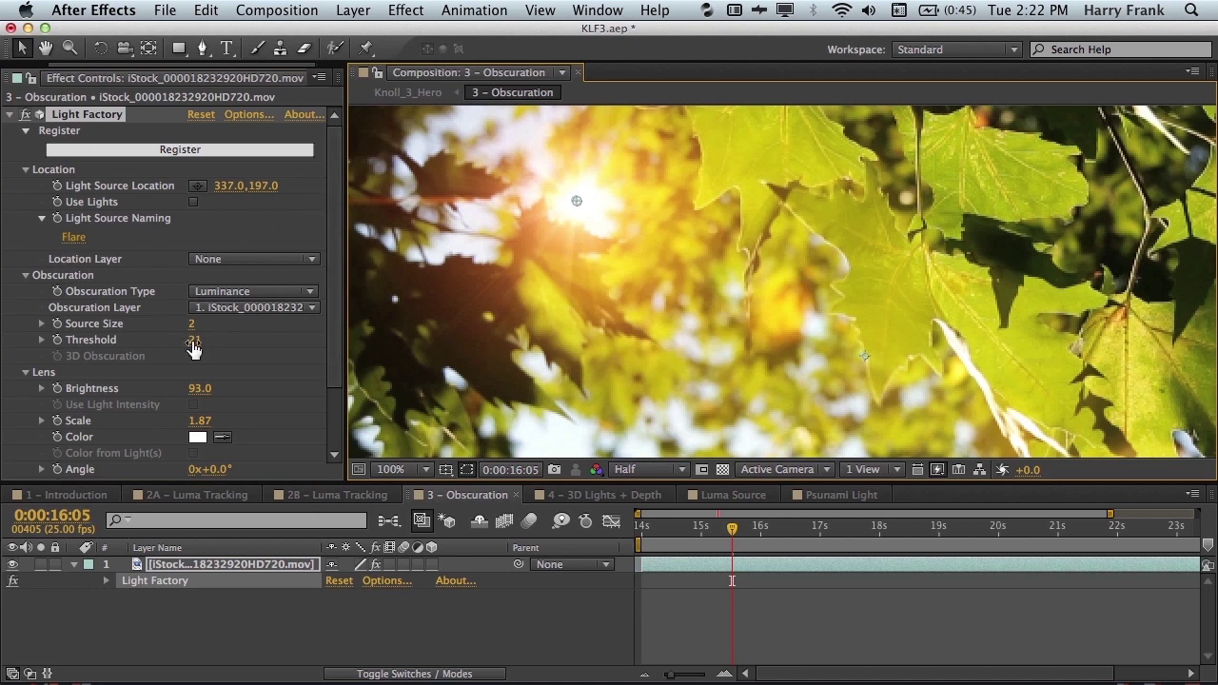
{"action": "left_click_drag", "start_coordinate": [194, 340], "coordinate": [171, 358]}
{"action": "left_click_drag", "start_coordinate": [685, 527], "coordinate": [752, 513]}
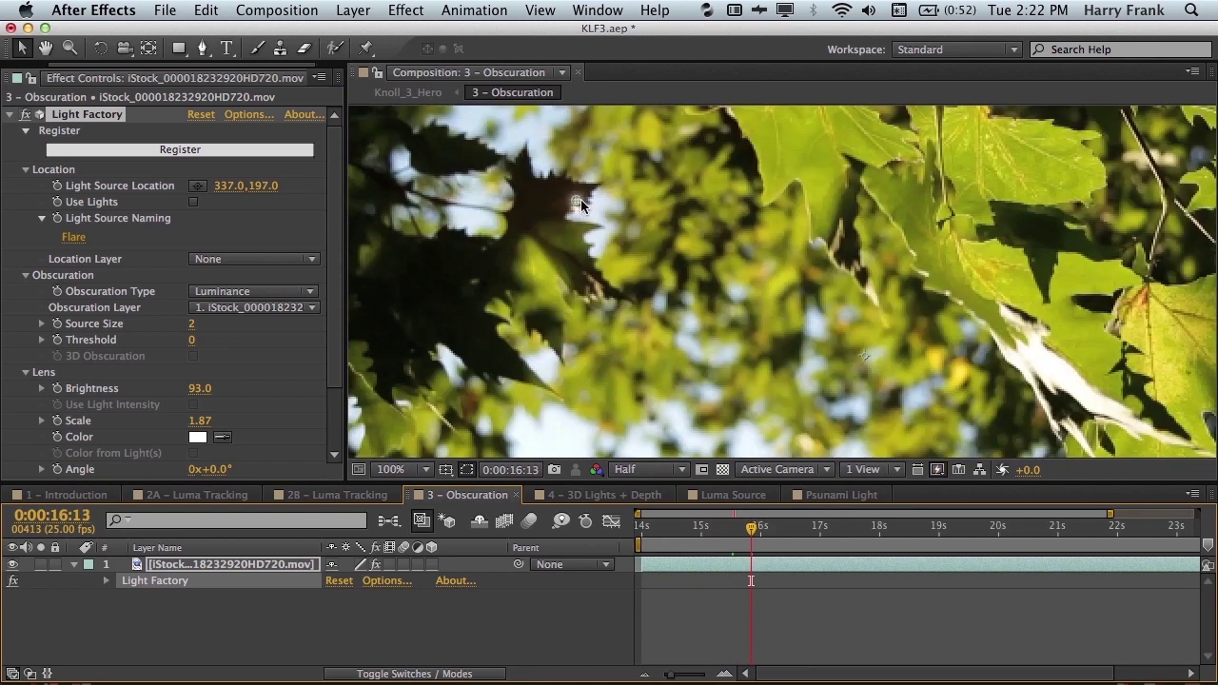
{"action": "left_click_drag", "start_coordinate": [581, 204], "coordinate": [573, 195]}
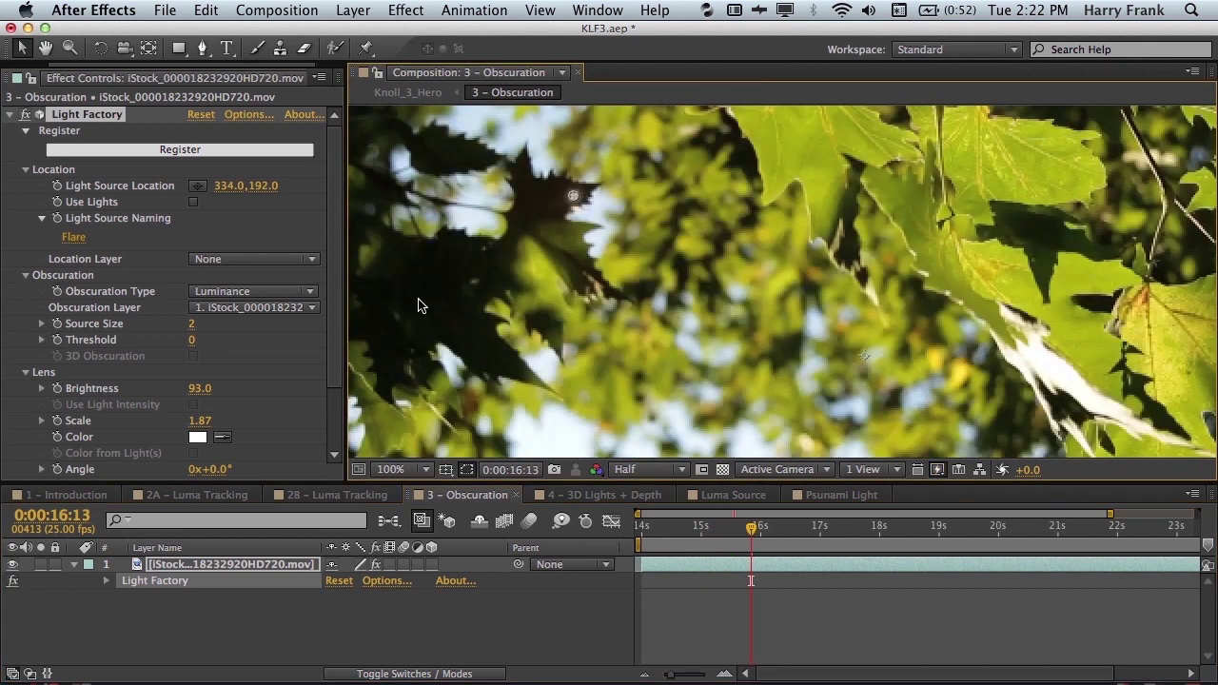
{"action": "left_click_drag", "start_coordinate": [192, 341], "coordinate": [219, 336]}
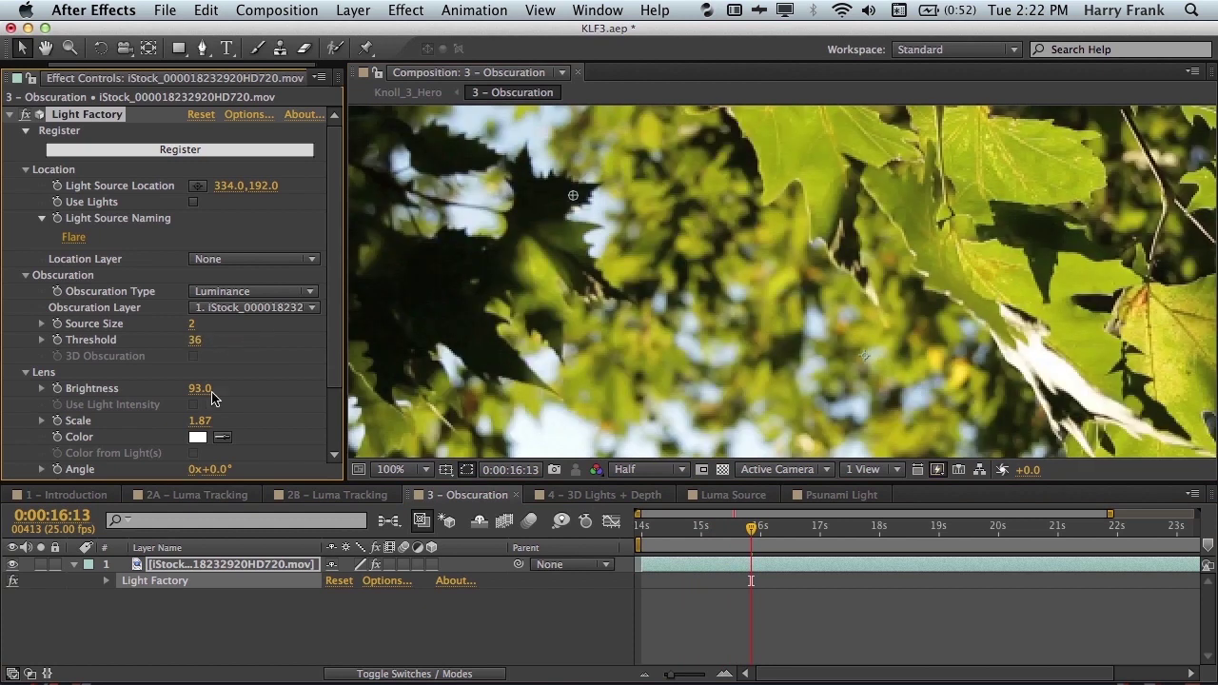
{"action": "left_click_drag", "start_coordinate": [677, 526], "coordinate": [702, 530]}
{"action": "key", "text": "space"}
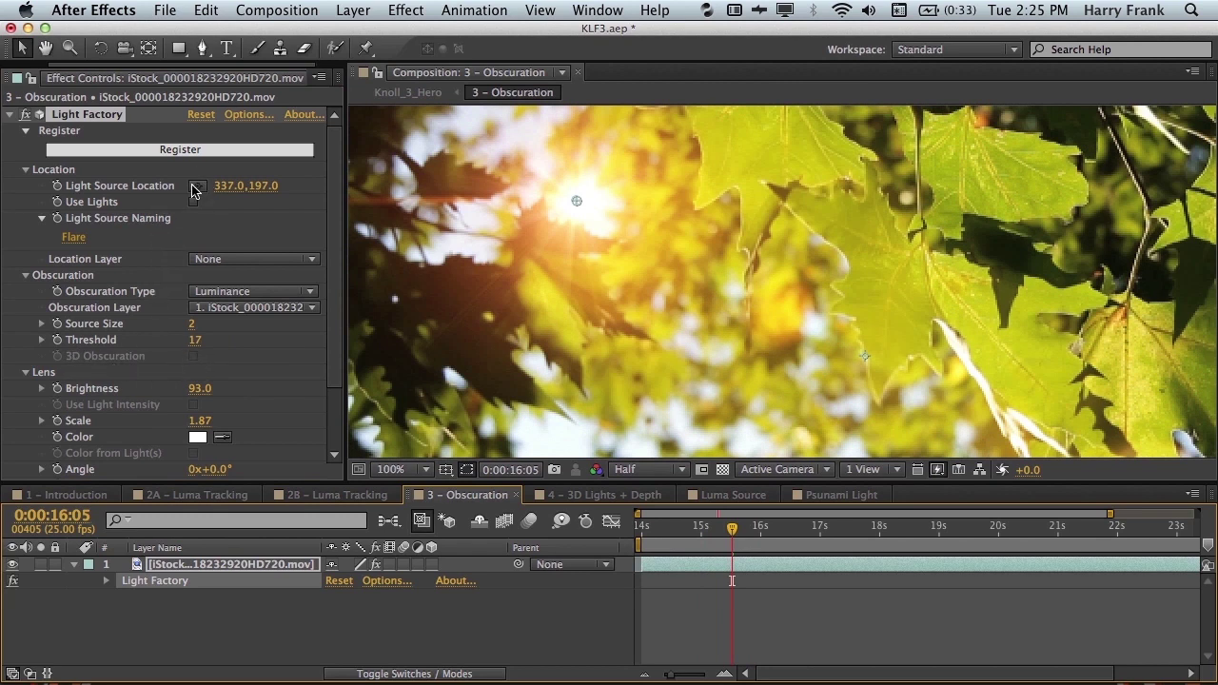
Step: Switch to the 4 - 3D Lights + Depth comp and nudge the Sun light slightly right
{"action": "left_click", "coordinate": [601, 494]}
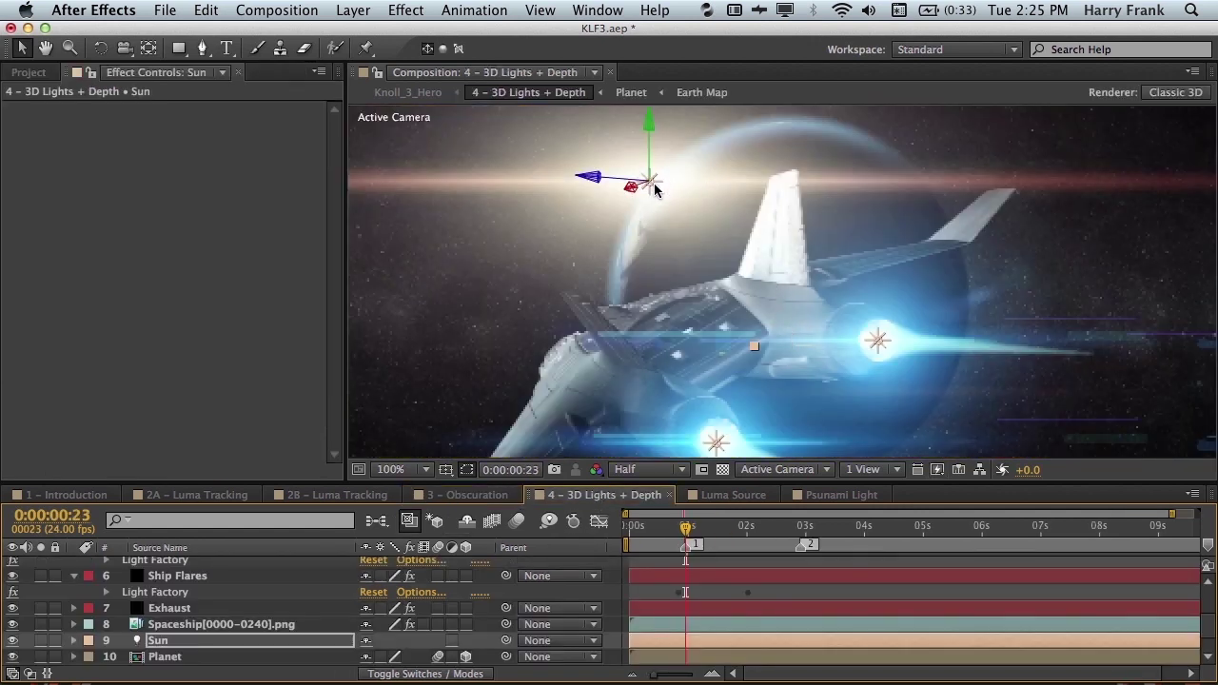
{"action": "left_click", "coordinate": [178, 657]}
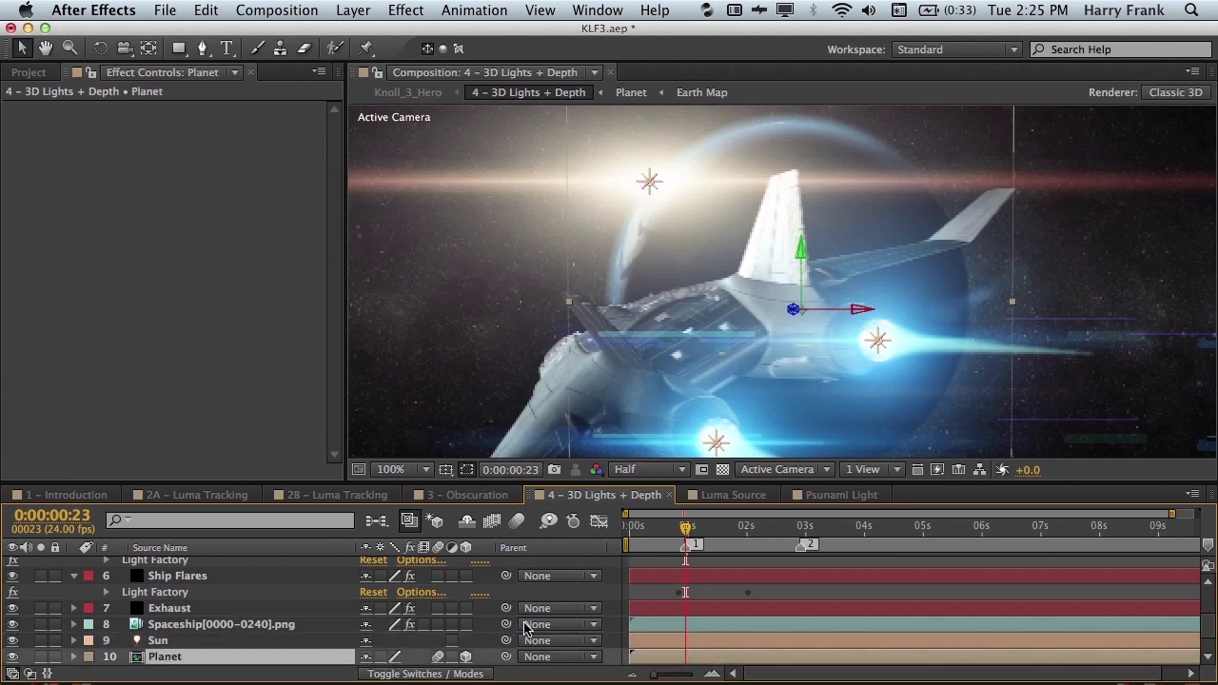
{"action": "scroll", "coordinate": [494, 630], "scroll_direction": "up", "scroll_amount": 2}
{"action": "scroll", "coordinate": [467, 633], "scroll_direction": "down", "scroll_amount": 2}
{"action": "left_click", "coordinate": [648, 183]}
{"action": "left_click_drag", "start_coordinate": [650, 187], "coordinate": [656, 189]}
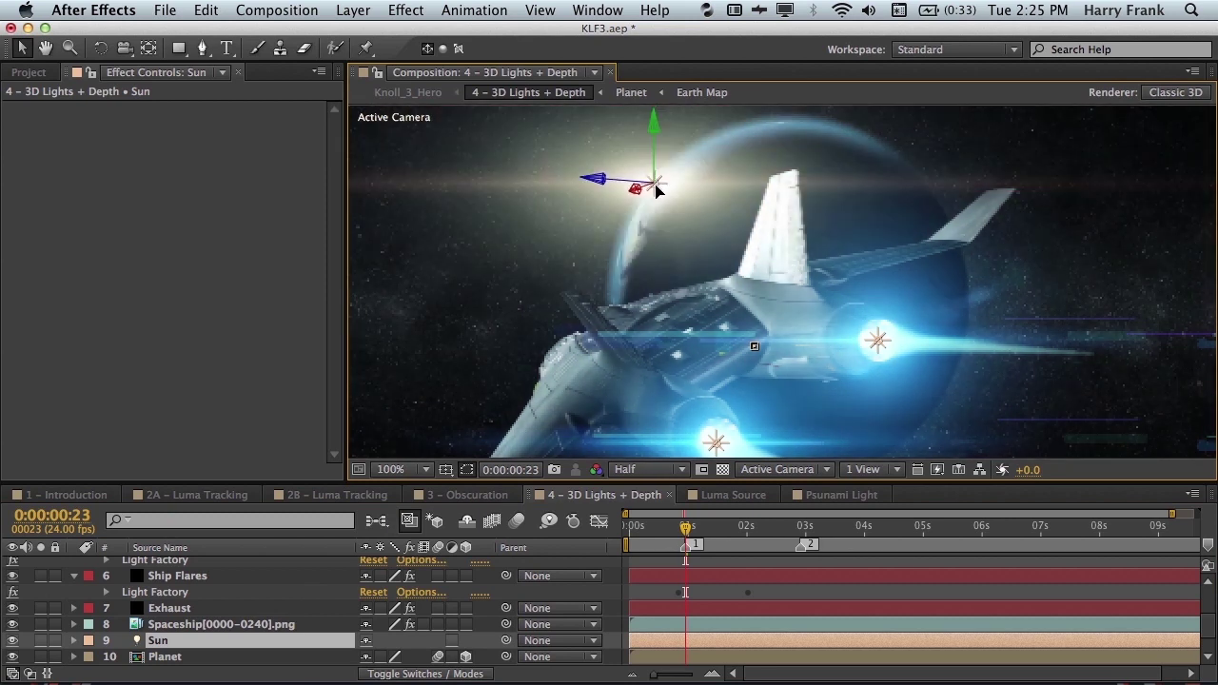
Step: Bring up the Light Factory settings on the Sun Flares layer
{"action": "key", "text": "Return"}
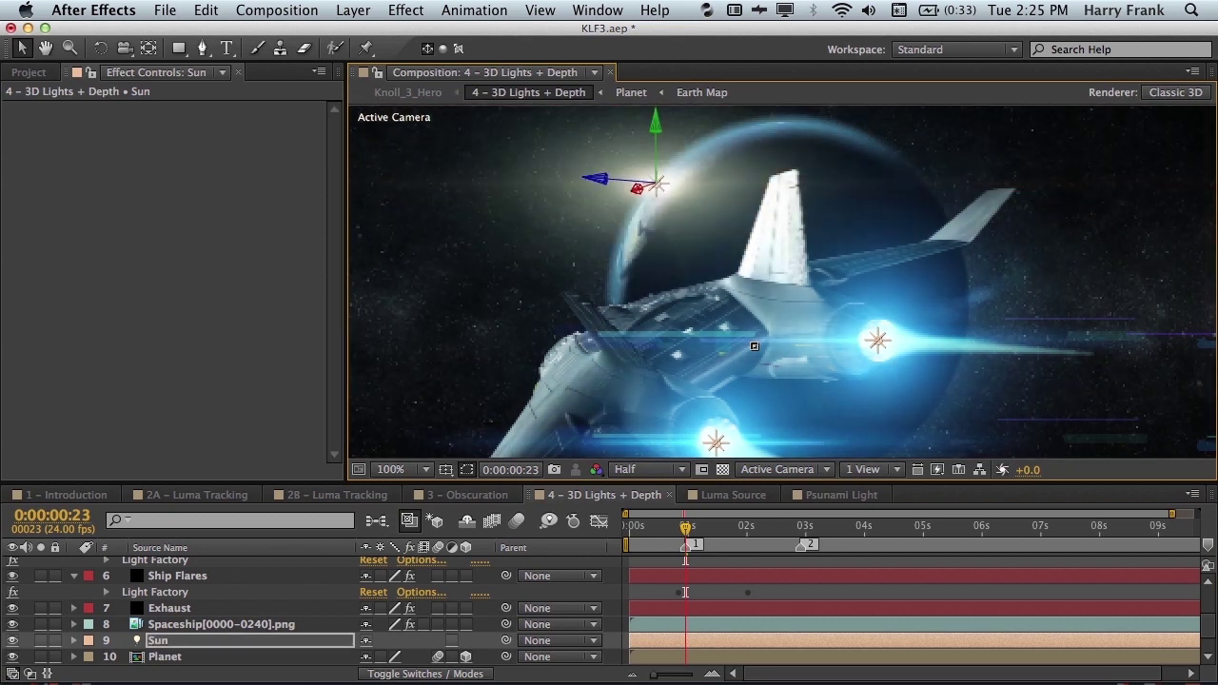
{"action": "scroll", "coordinate": [181, 591], "scroll_direction": "up", "scroll_amount": 1}
{"action": "left_click", "coordinate": [181, 576]}
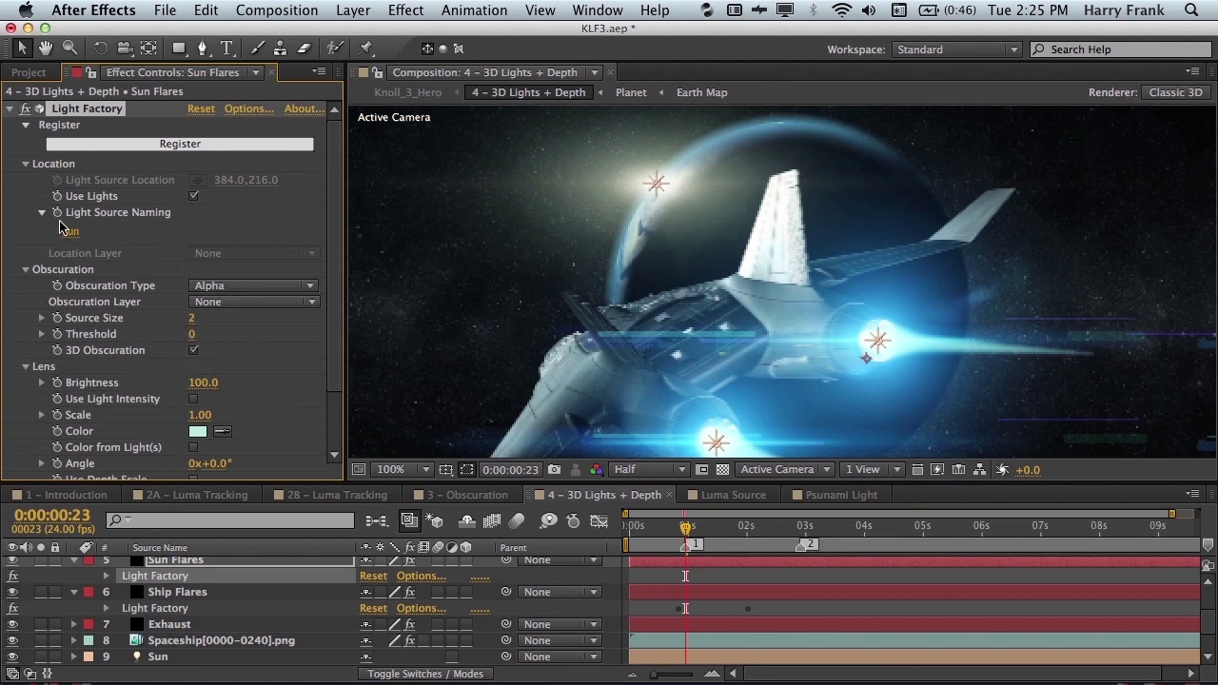
{"action": "left_click", "coordinate": [162, 657]}
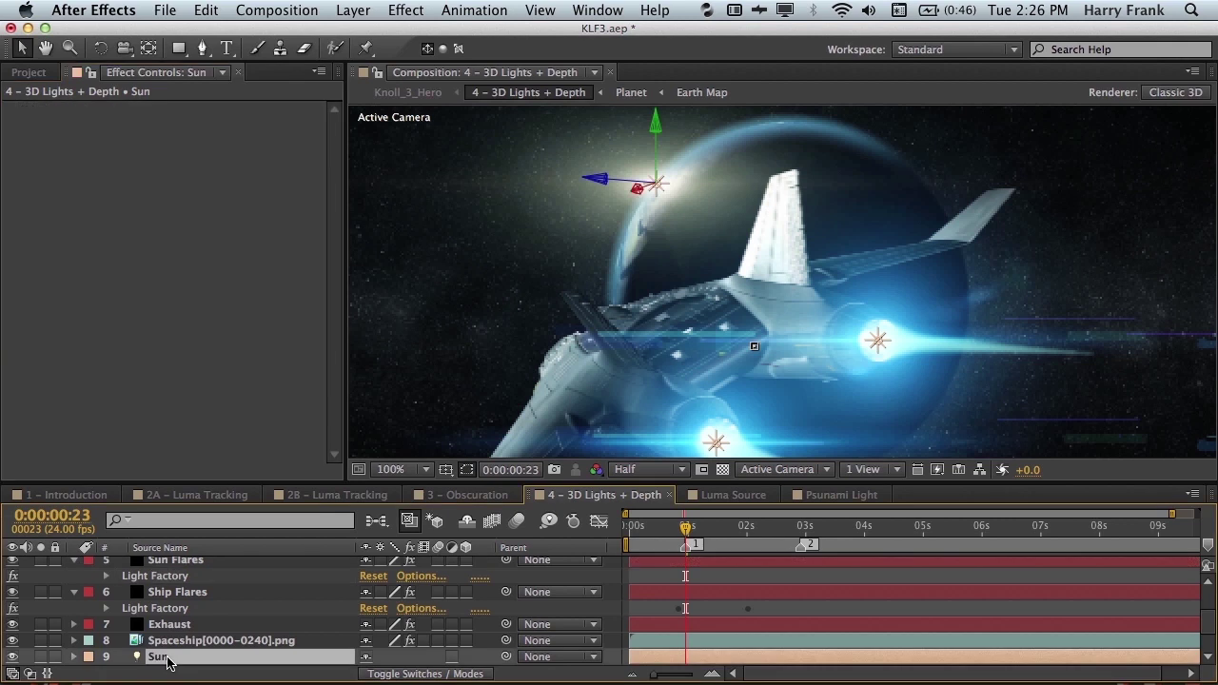
{"action": "left_click", "coordinate": [162, 576]}
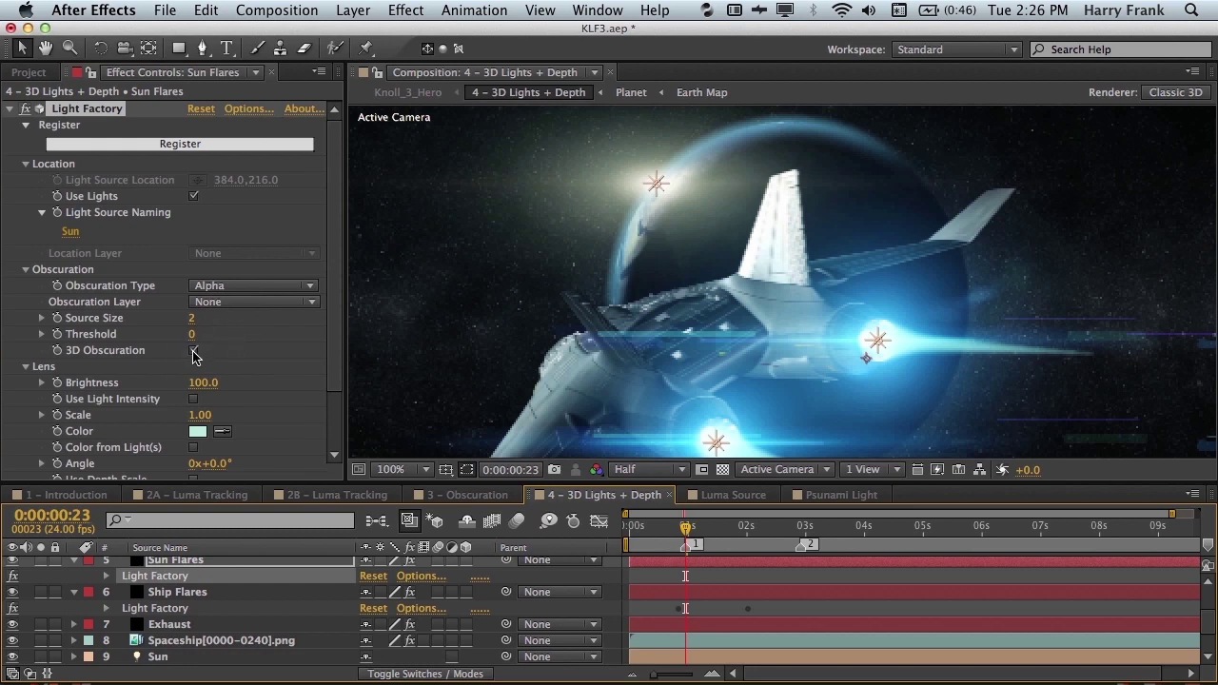
Step: Raise the Ship Flares Brightness to about 138
{"action": "key", "text": "super+Down"}
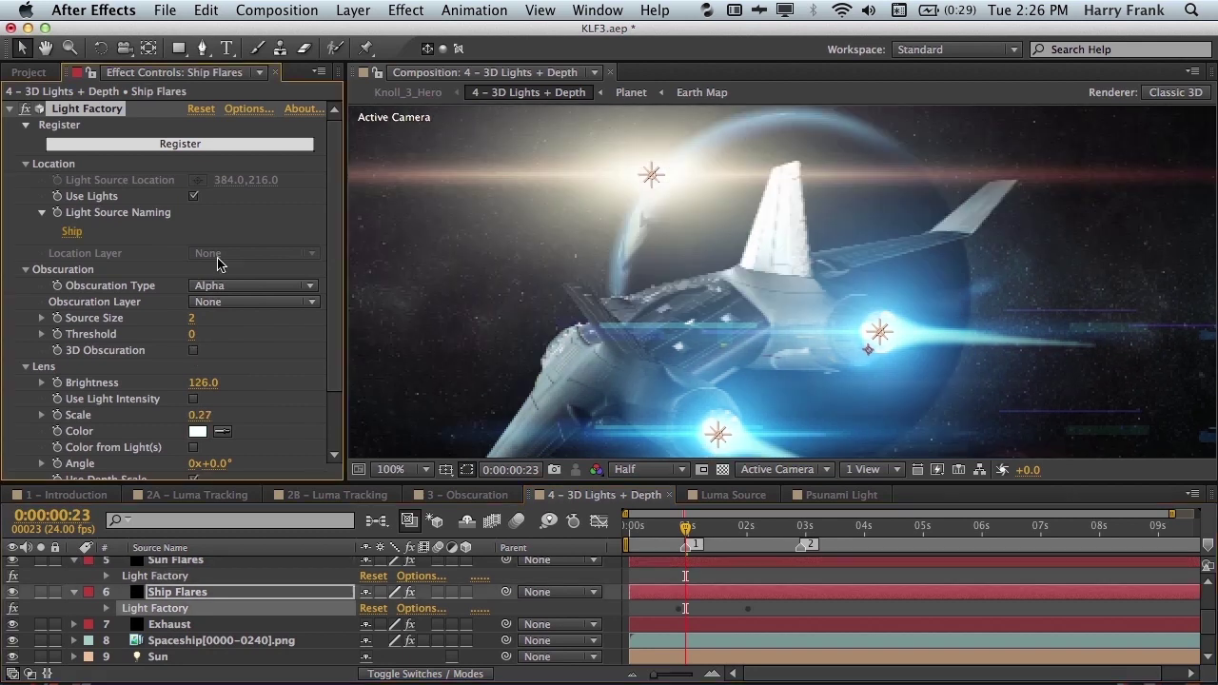
{"action": "scroll", "coordinate": [226, 285], "scroll_direction": "down", "scroll_amount": 1}
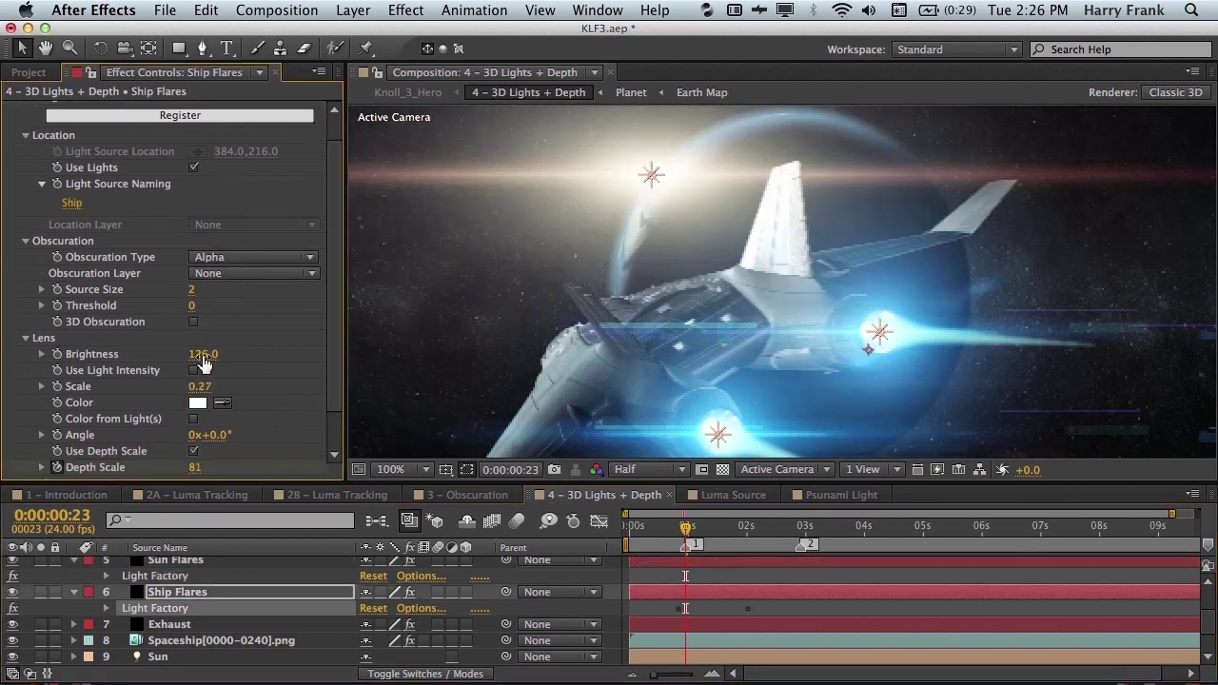
{"action": "mouse_move", "coordinate": [203, 363]}
{"action": "left_mouse_down"}
{"action": "mouse_move", "coordinate": [249, 358]}
{"action": "mouse_move", "coordinate": [222, 366]}
{"action": "left_mouse_up"}
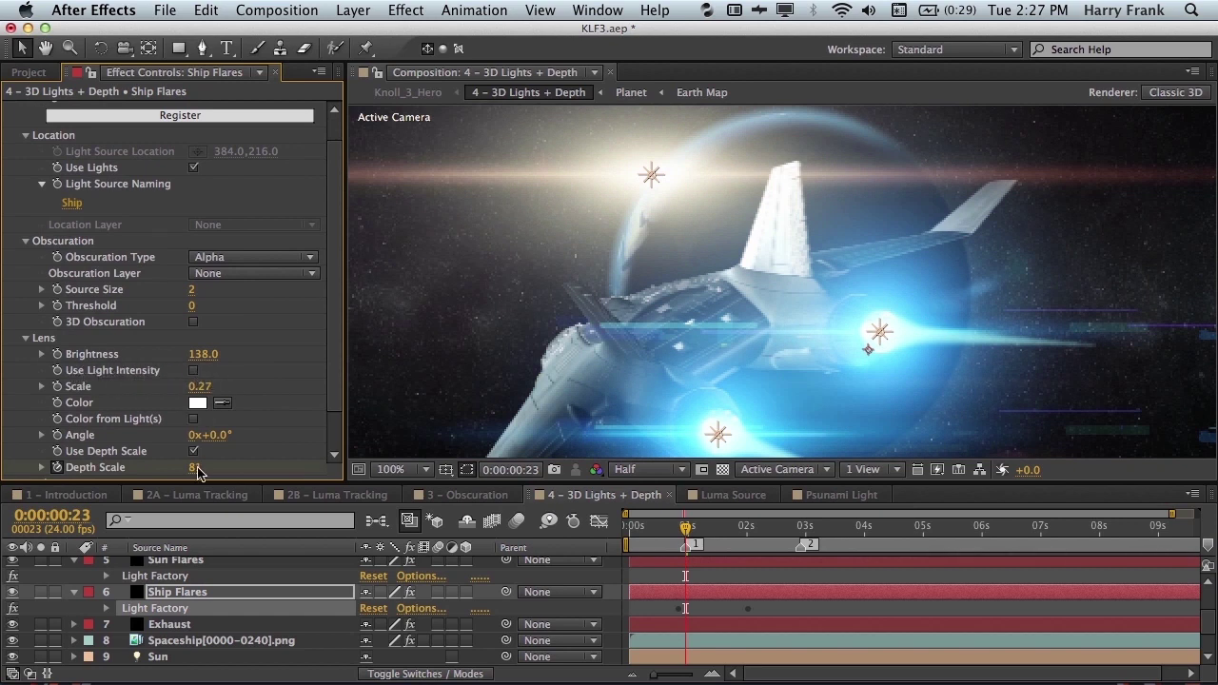
{"action": "scroll", "coordinate": [188, 645], "scroll_direction": "down", "scroll_amount": 2}
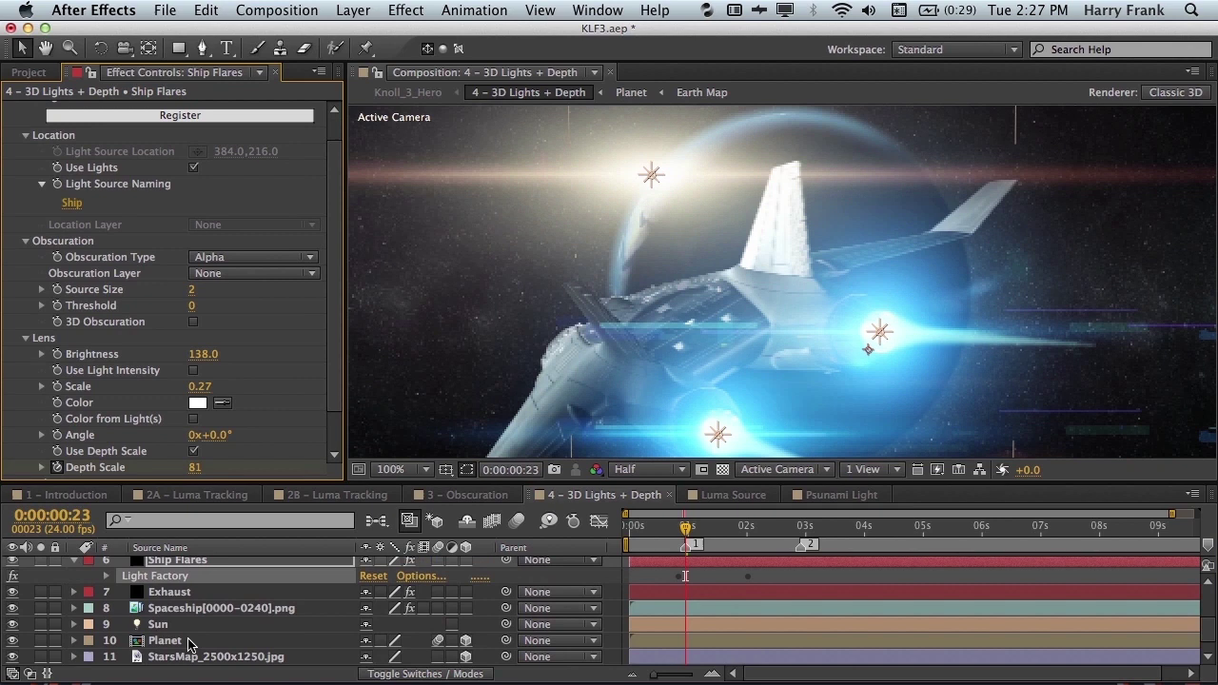
{"action": "scroll", "coordinate": [188, 645], "scroll_direction": "down", "scroll_amount": 1}
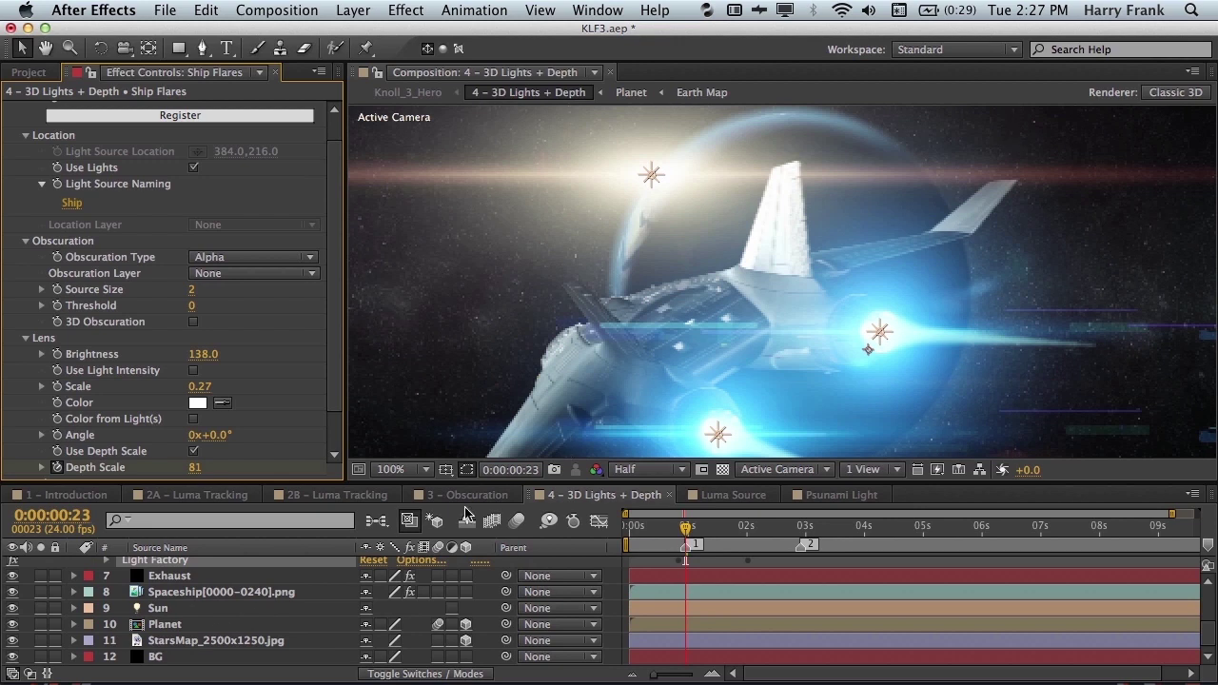
Step: Remove Ship 1's Intensity keyframes and raise its Intensity to 164%
{"action": "left_click", "coordinate": [720, 441]}
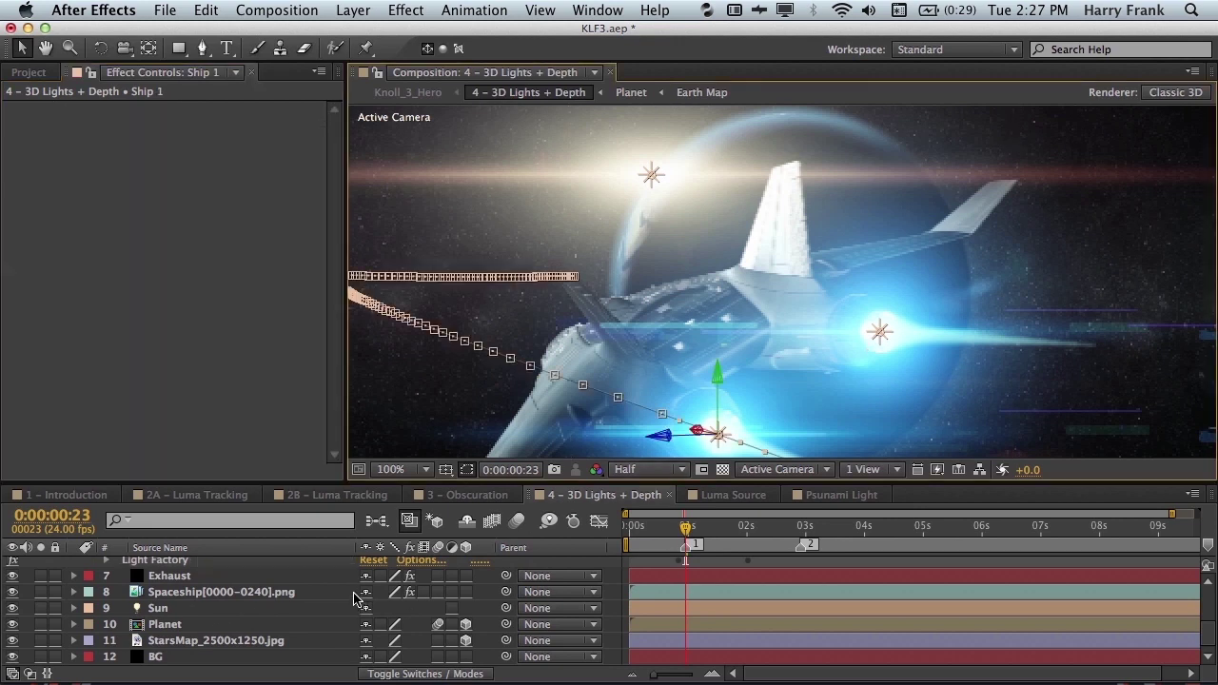
{"action": "scroll", "coordinate": [187, 595], "scroll_direction": "up", "scroll_amount": 3}
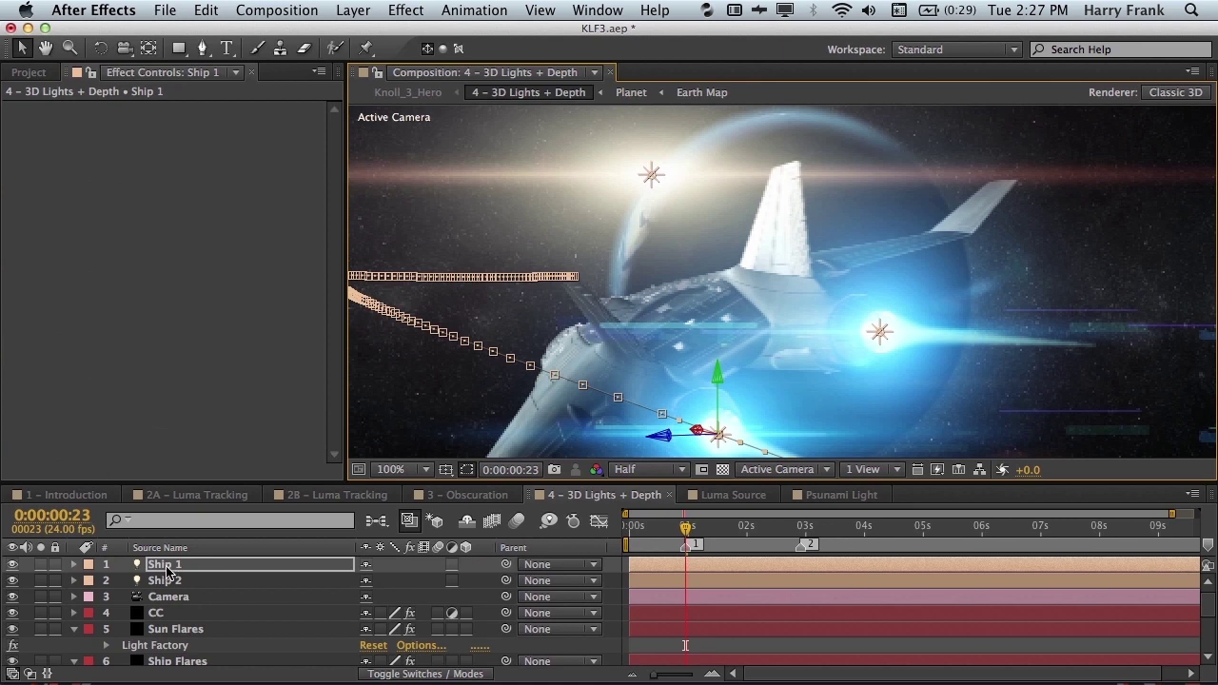
{"action": "key", "text": "a"}
{"action": "key", "text": "a"}
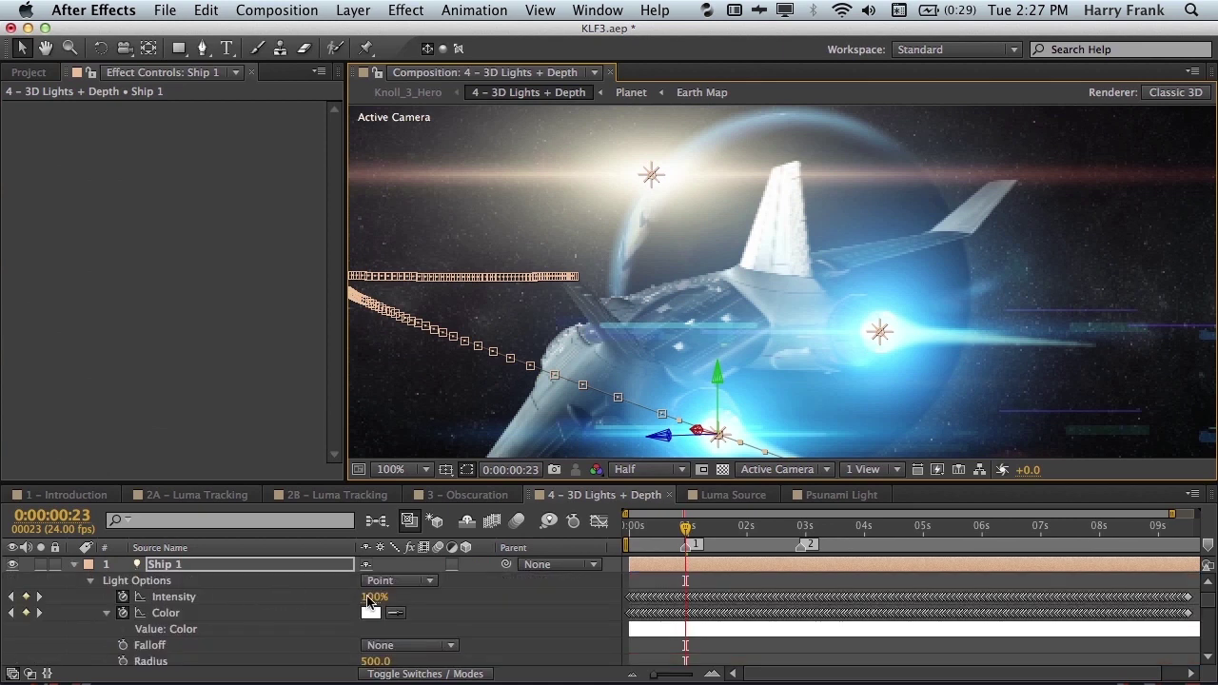
{"action": "left_click", "coordinate": [123, 598]}
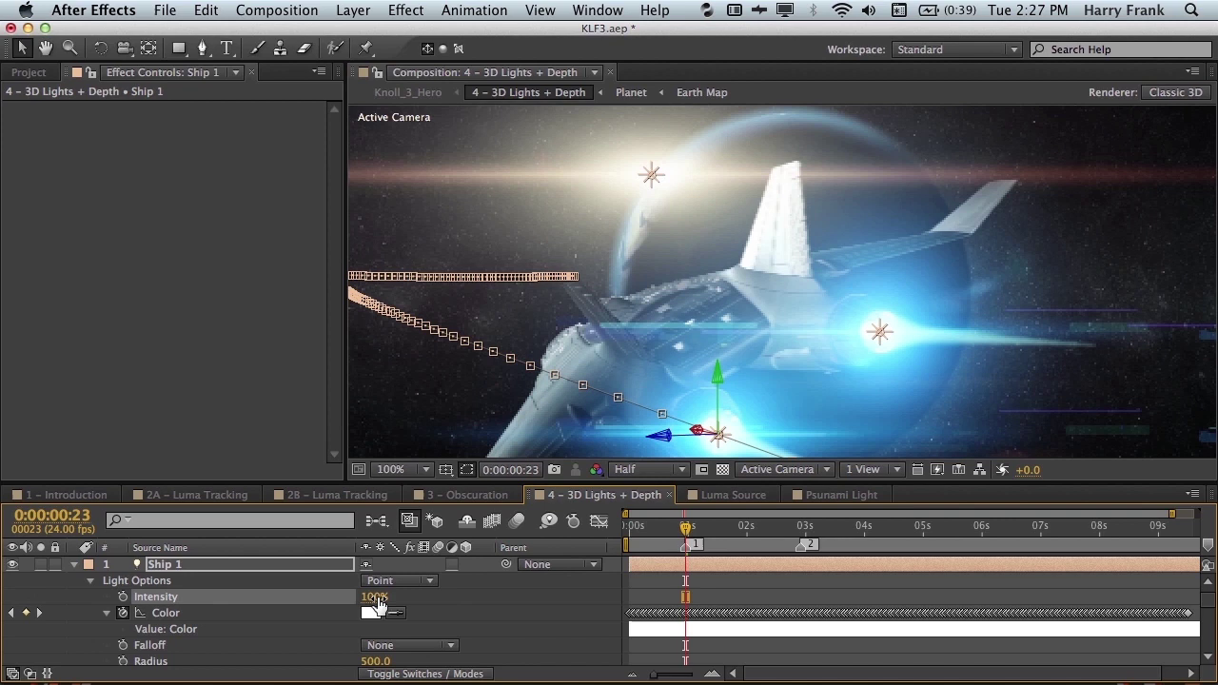
{"action": "left_click_drag", "start_coordinate": [379, 597], "coordinate": [430, 602]}
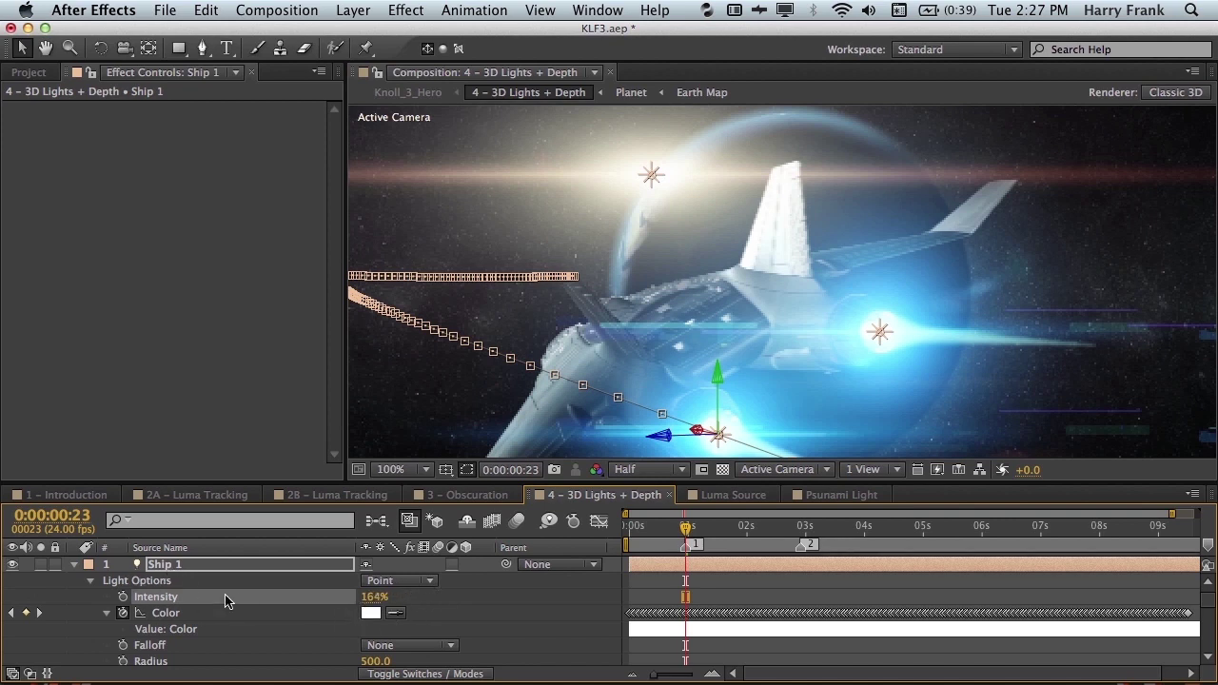
Step: Turn on Use Light Intensity in the Ship Flares Light Factory effect
{"action": "left_click", "coordinate": [190, 571]}
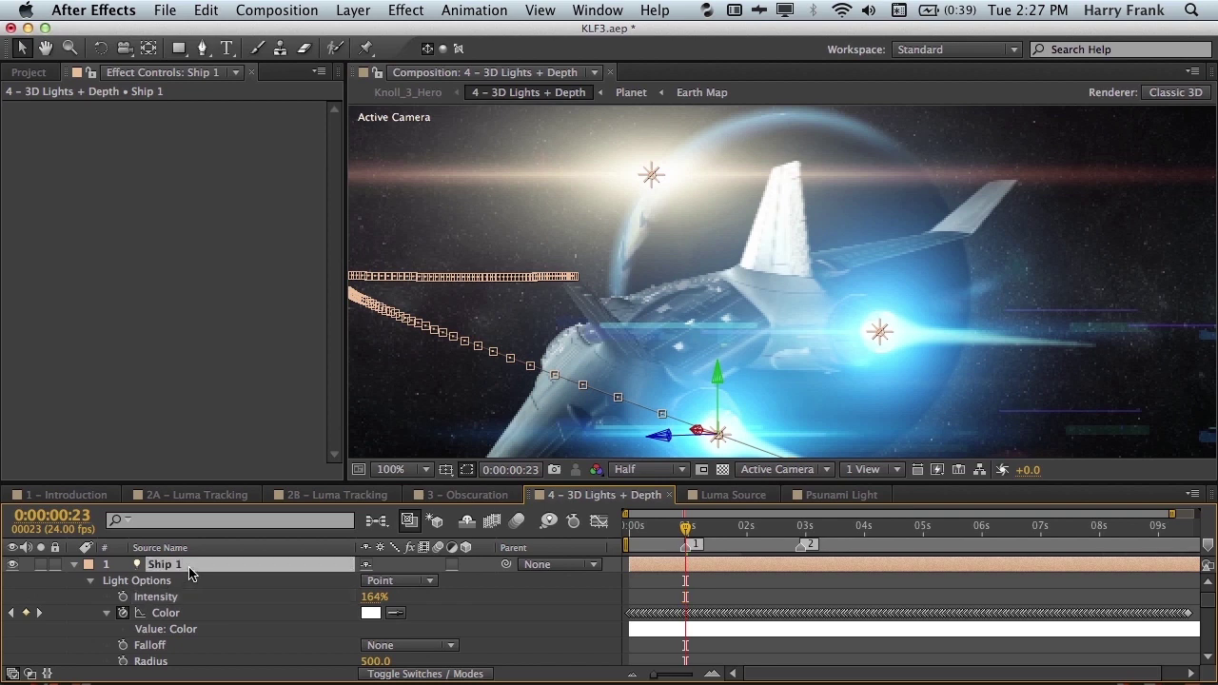
{"action": "key", "text": "u"}
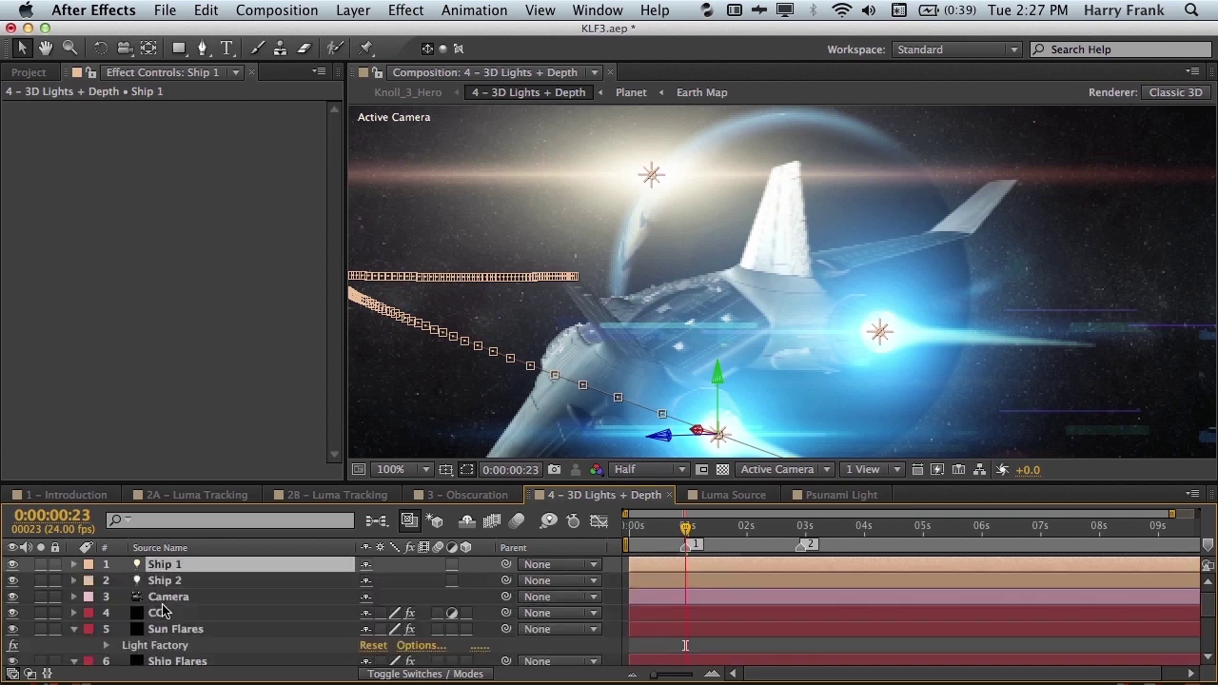
{"action": "left_click", "coordinate": [174, 661]}
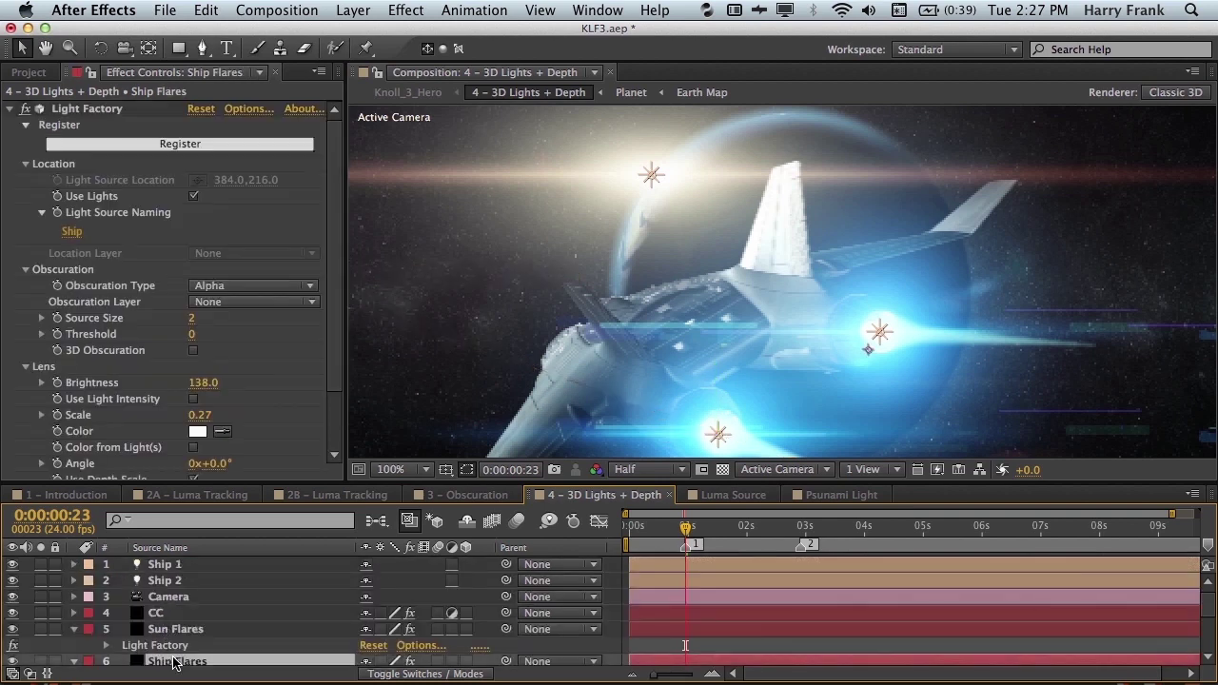
{"action": "left_click", "coordinate": [193, 399]}
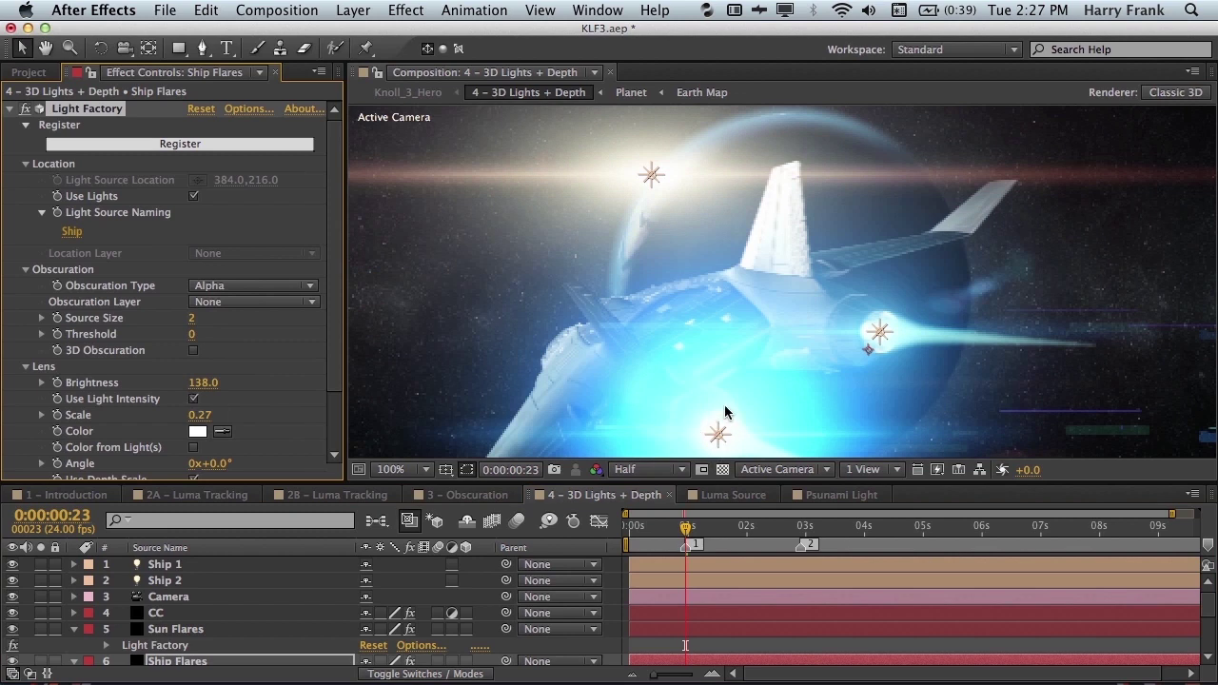
Step: Turn off Use Light Intensity and preview a red lens tint, then cancel it
{"action": "left_click", "coordinate": [194, 399]}
{"action": "scroll", "coordinate": [197, 384], "scroll_direction": "down", "scroll_amount": 2}
{"action": "left_click", "coordinate": [196, 387]}
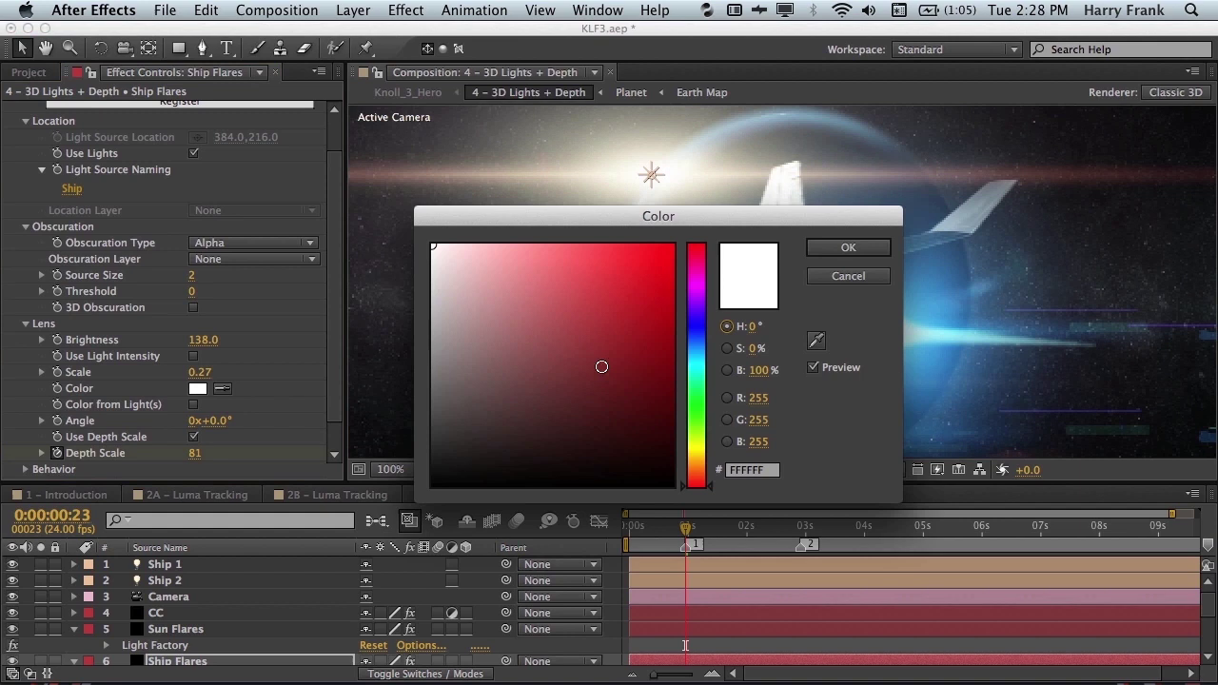
{"action": "left_click_drag", "start_coordinate": [729, 222], "coordinate": [432, 245]}
{"action": "left_click_drag", "start_coordinate": [230, 289], "coordinate": [345, 292]}
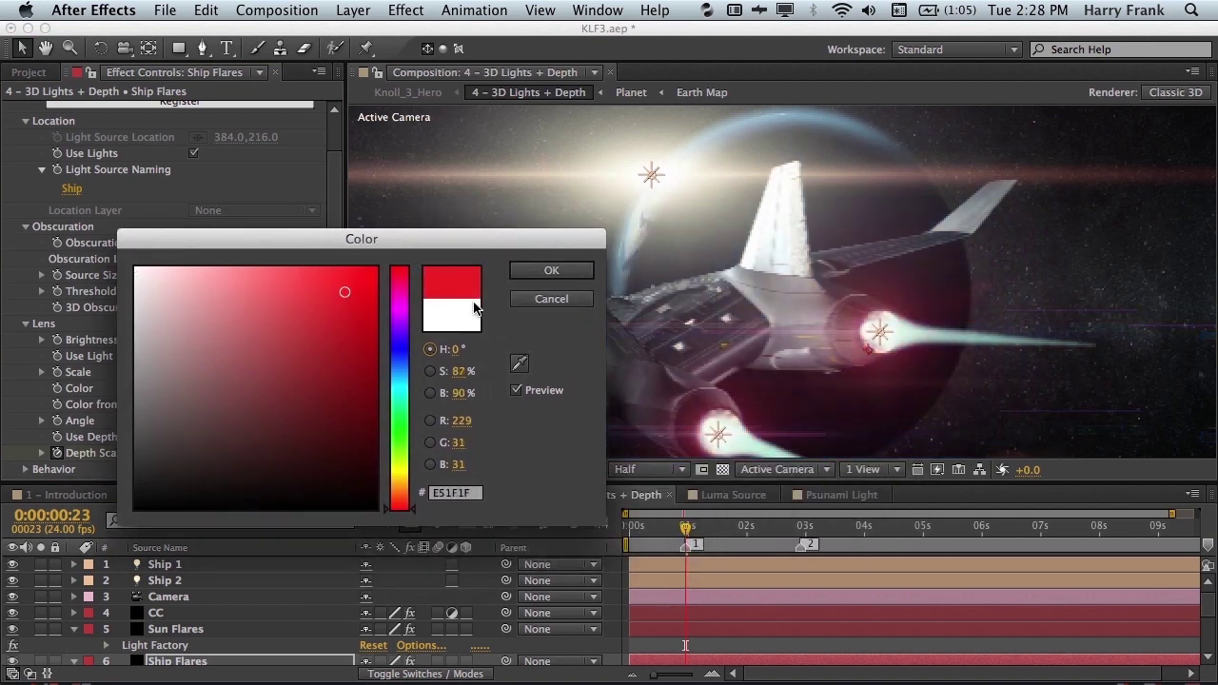
{"action": "left_click", "coordinate": [539, 301]}
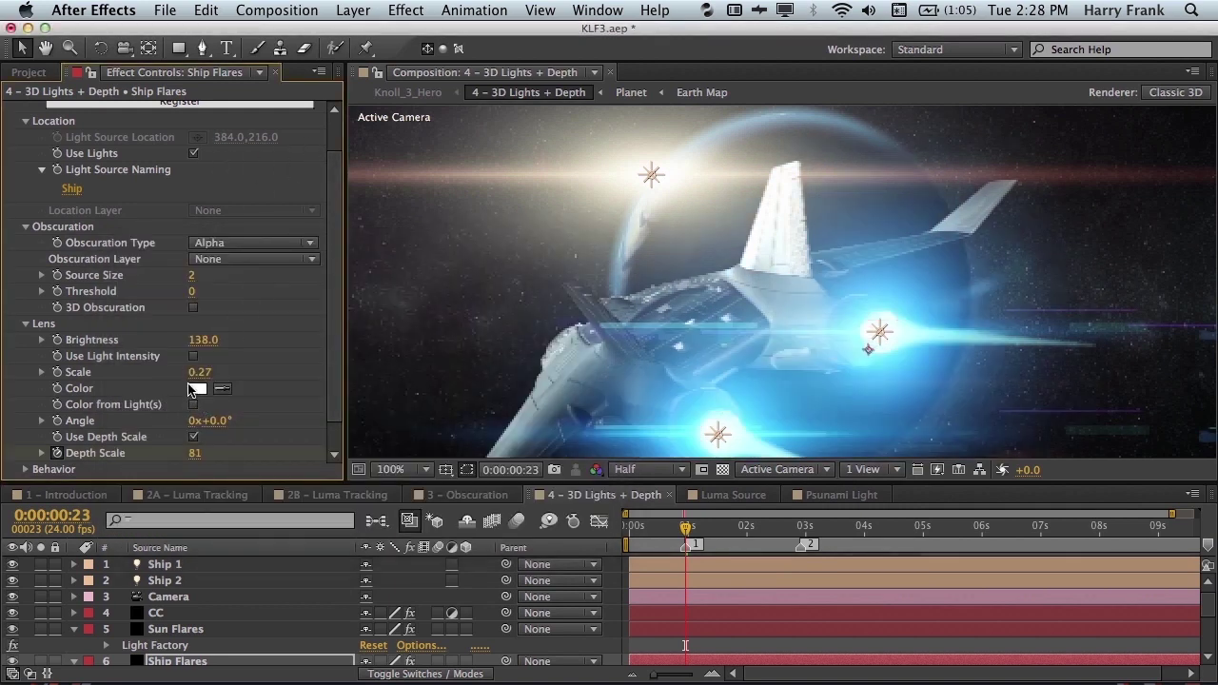
Step: Preview a green lens tint and cancel it, leaving the flare colour white
{"action": "left_click", "coordinate": [199, 389]}
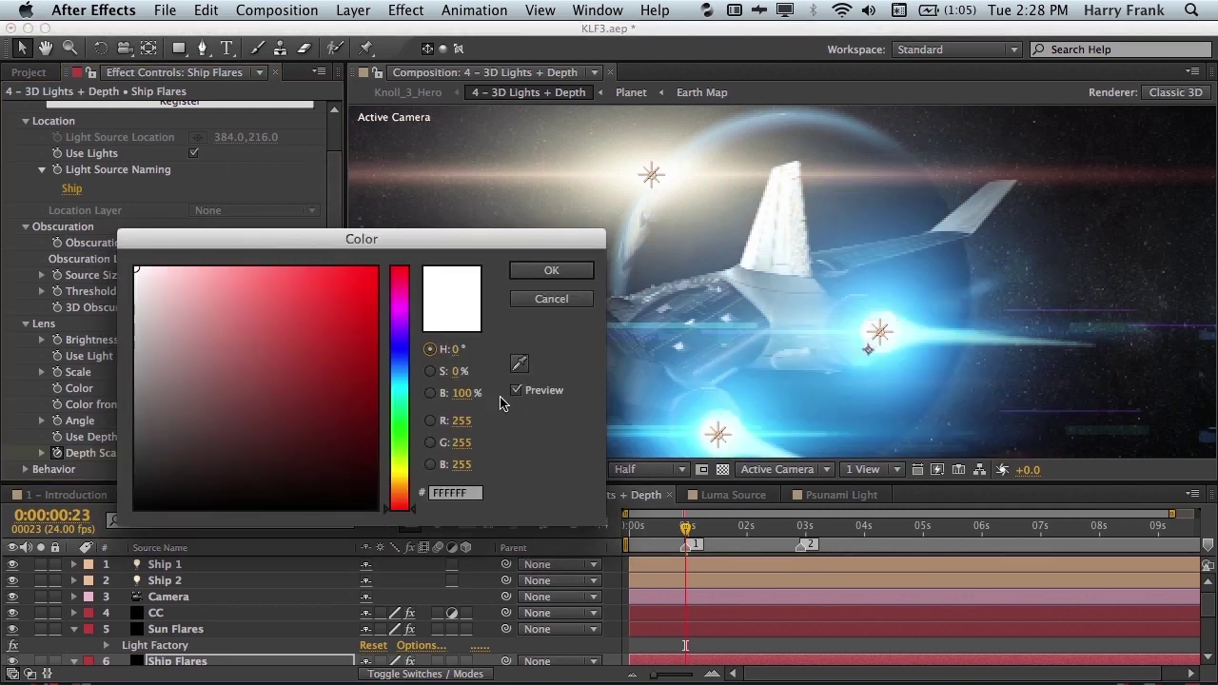
{"action": "left_click", "coordinate": [399, 412]}
{"action": "left_click_drag", "start_coordinate": [277, 315], "coordinate": [353, 303]}
{"action": "left_click", "coordinate": [551, 299]}
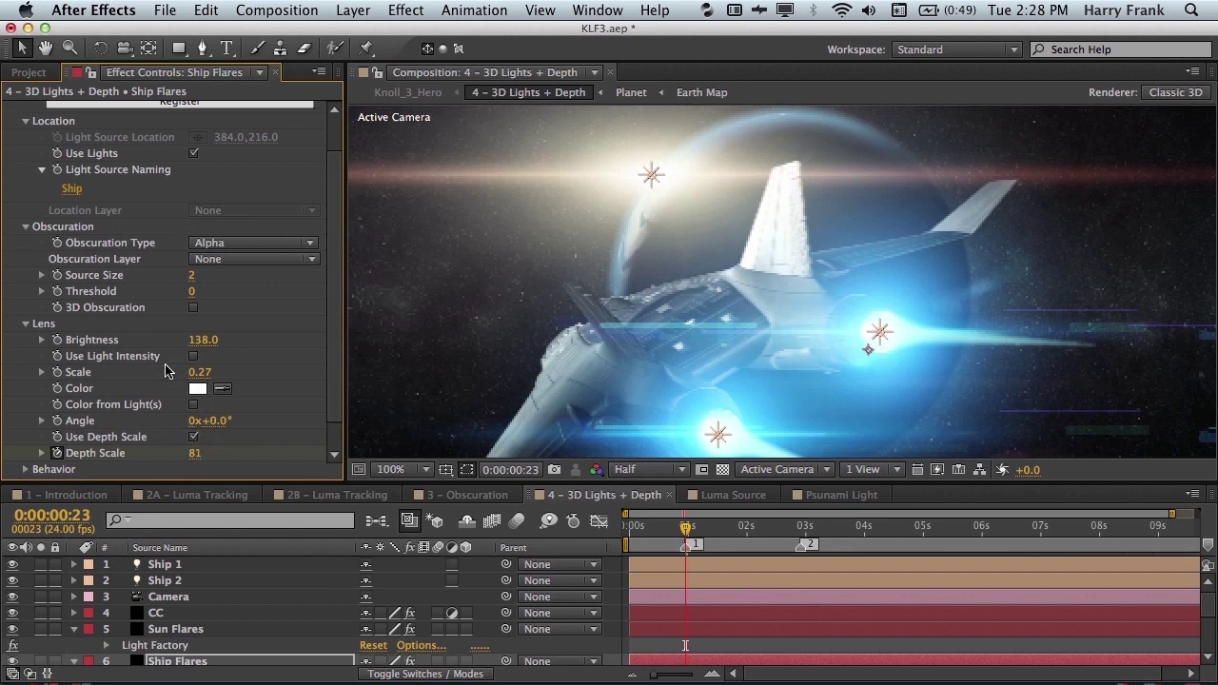
Step: Set the lens Scale to 0.44 with depth scaling briefly off, then re-enable Use Depth Scale
{"action": "left_click", "coordinate": [195, 438]}
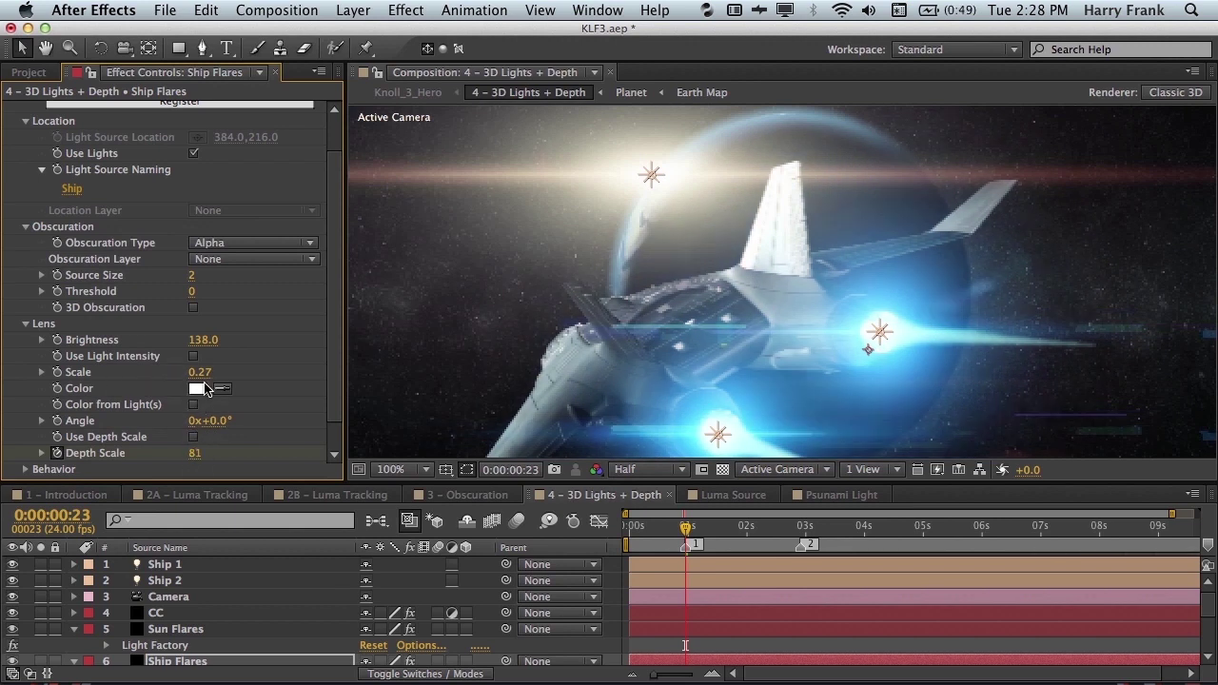
{"action": "mouse_move", "coordinate": [199, 373]}
{"action": "left_mouse_down"}
{"action": "mouse_move", "coordinate": [234, 367]}
{"action": "mouse_move", "coordinate": [202, 367]}
{"action": "mouse_move", "coordinate": [223, 371]}
{"action": "left_mouse_up"}
{"action": "left_click_drag", "start_coordinate": [684, 530], "coordinate": [744, 533]}
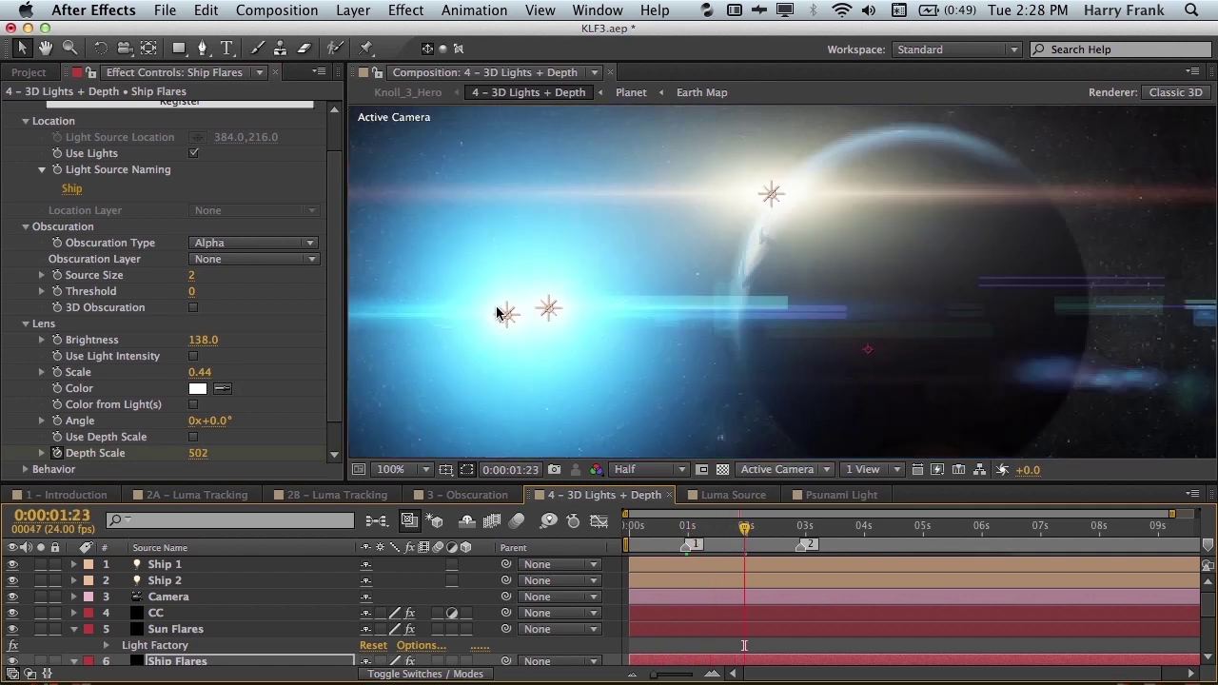
{"action": "left_click", "coordinate": [194, 438]}
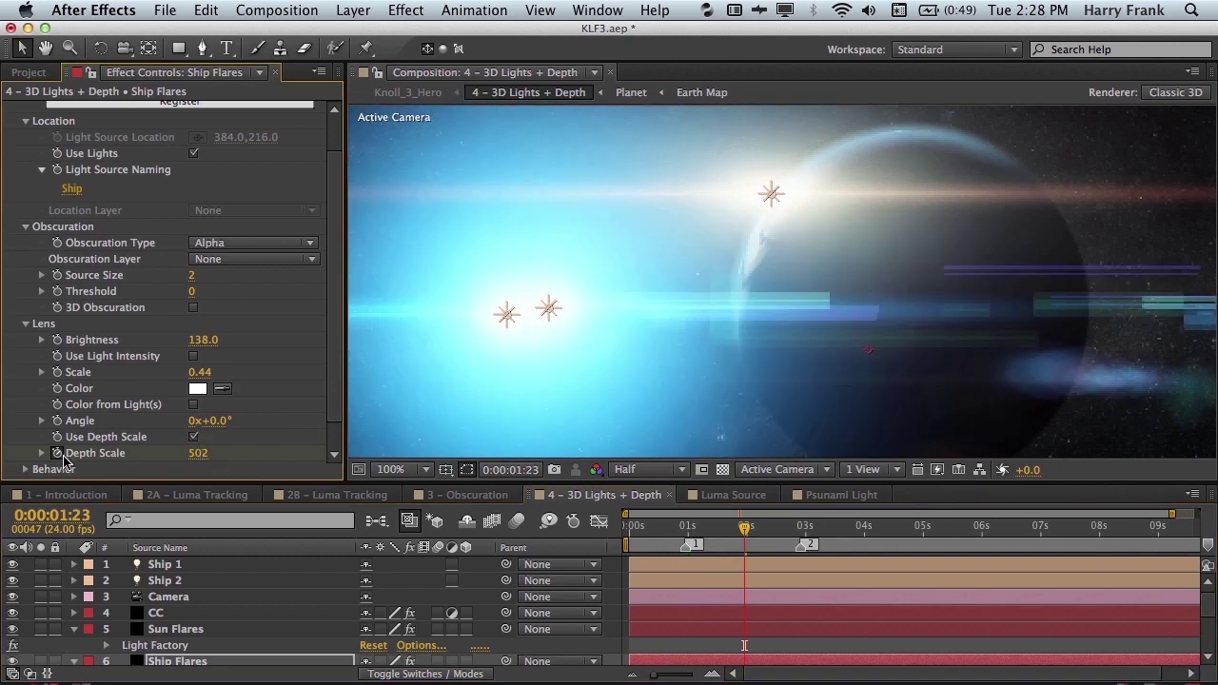
{"action": "left_click_drag", "start_coordinate": [795, 536], "coordinate": [825, 536]}
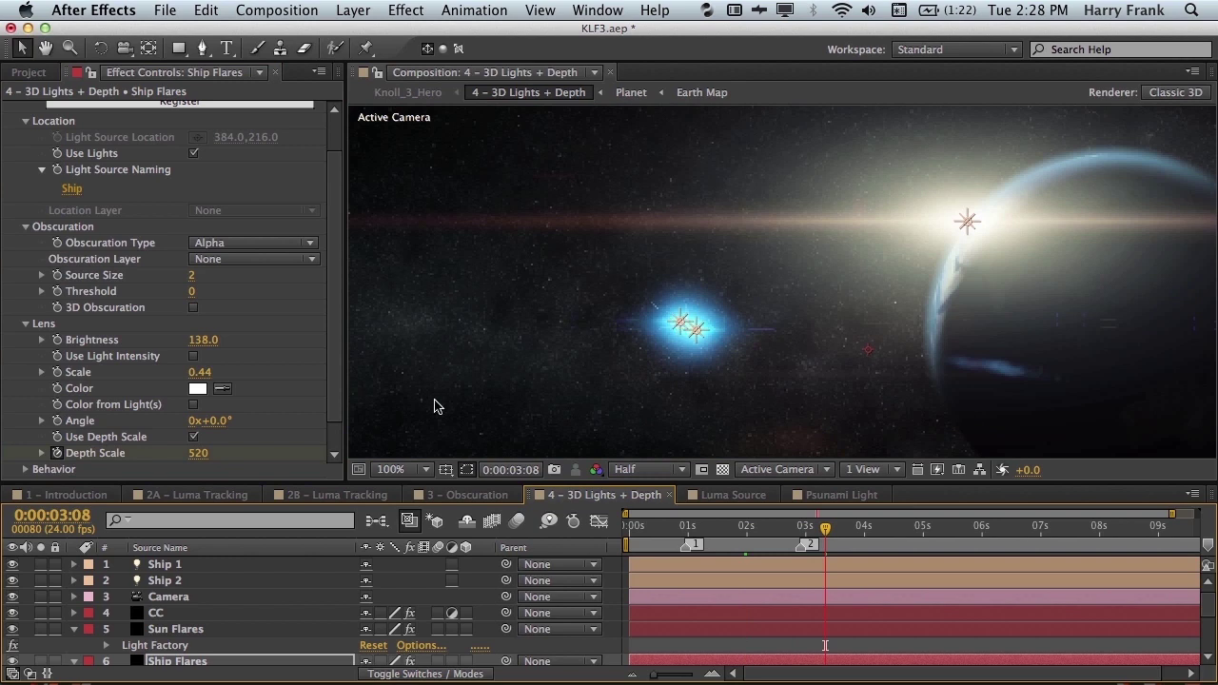
Step: Try Depth Scale values 330 and 590, settling on 370 at 0:00:02:03
{"action": "left_click", "coordinate": [58, 453]}
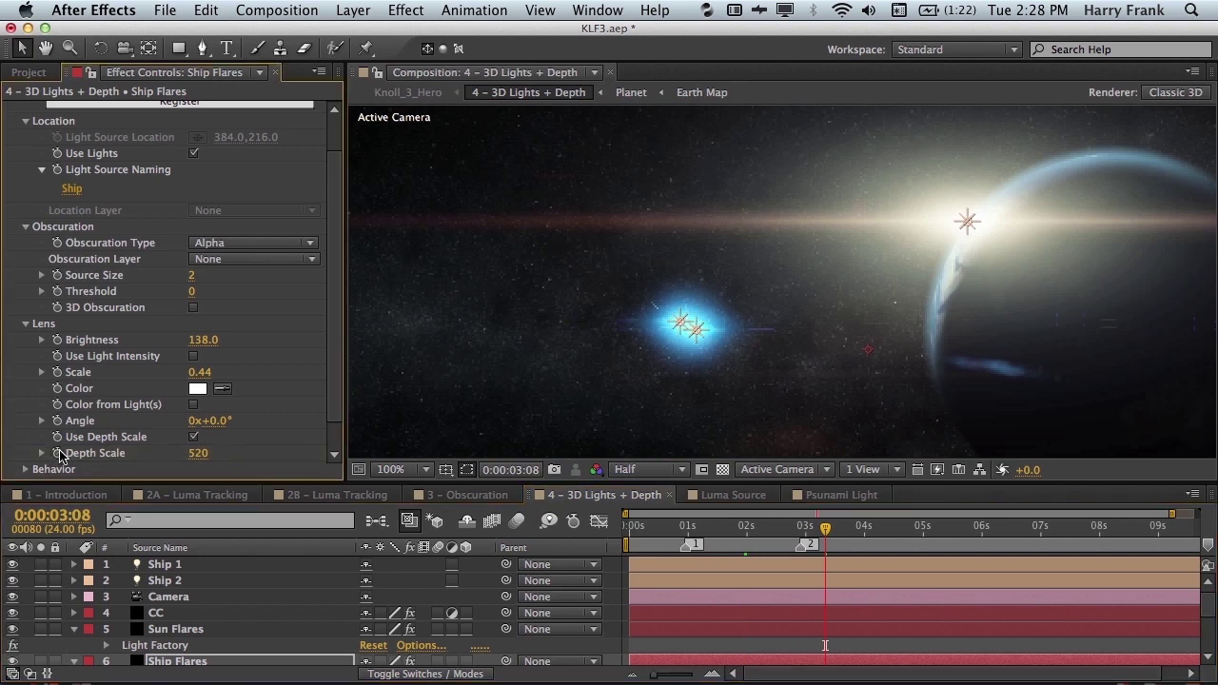
{"action": "mouse_move", "coordinate": [206, 462]}
{"action": "left_mouse_down"}
{"action": "mouse_move", "coordinate": [193, 461]}
{"action": "mouse_move", "coordinate": [209, 457]}
{"action": "left_mouse_up"}
{"action": "left_click_drag", "start_coordinate": [209, 456], "coordinate": [211, 457]}
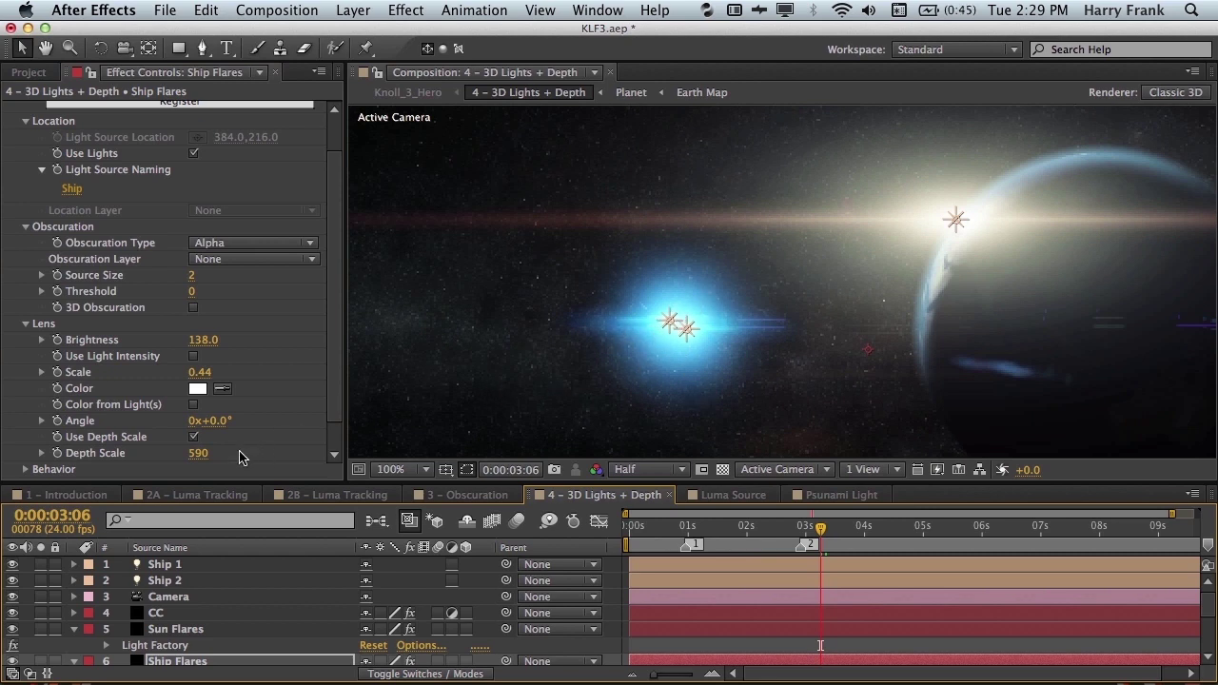
{"action": "mouse_move", "coordinate": [197, 460]}
{"action": "left_mouse_down"}
{"action": "mouse_move", "coordinate": [177, 460]}
{"action": "mouse_move", "coordinate": [213, 459]}
{"action": "left_mouse_up"}
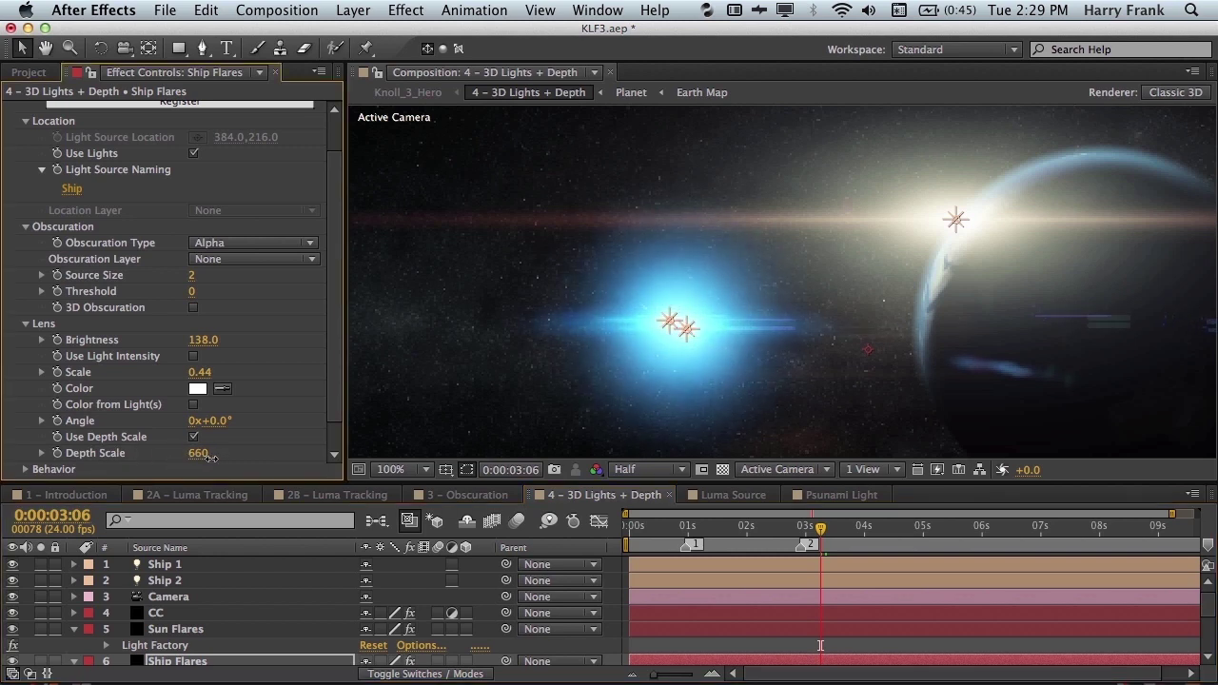
{"action": "left_click", "coordinate": [741, 528]}
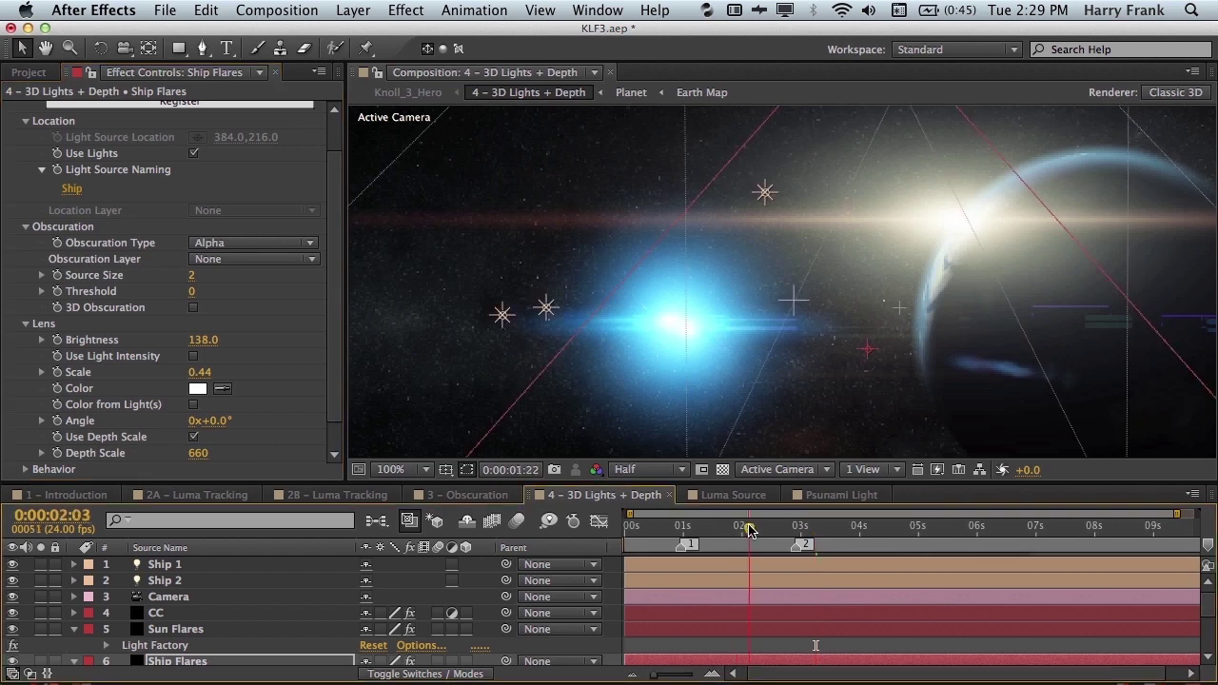
{"action": "left_click", "coordinate": [749, 529]}
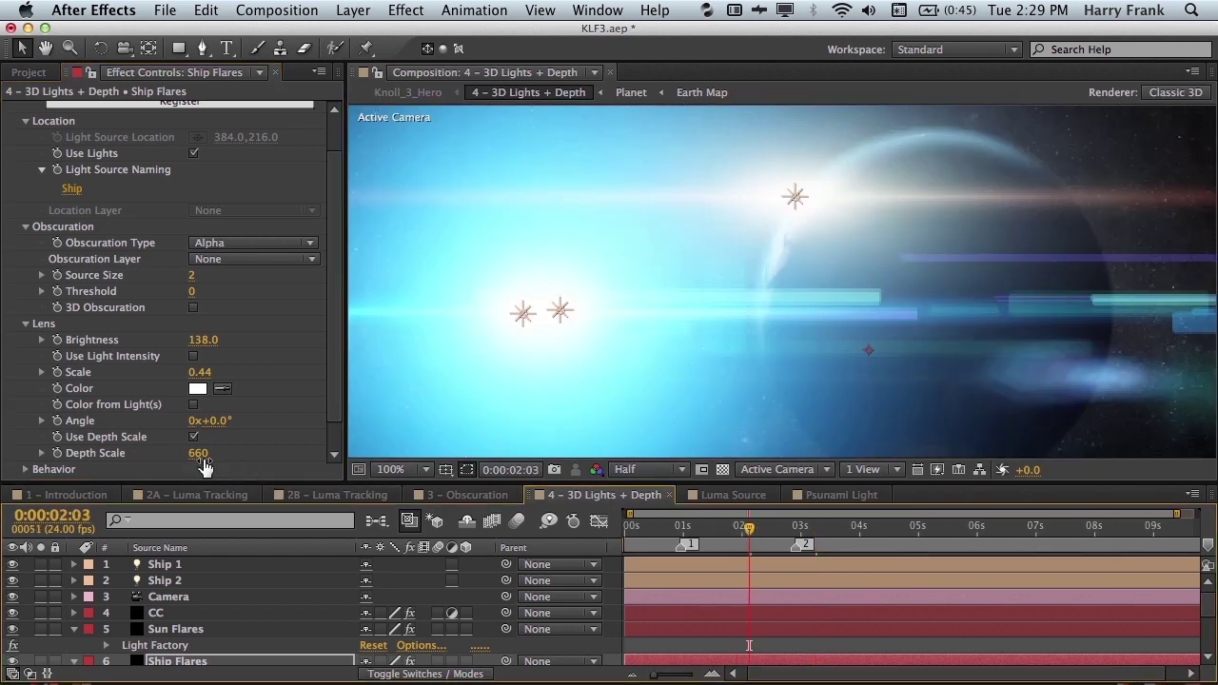
{"action": "left_click_drag", "start_coordinate": [201, 455], "coordinate": [184, 462]}
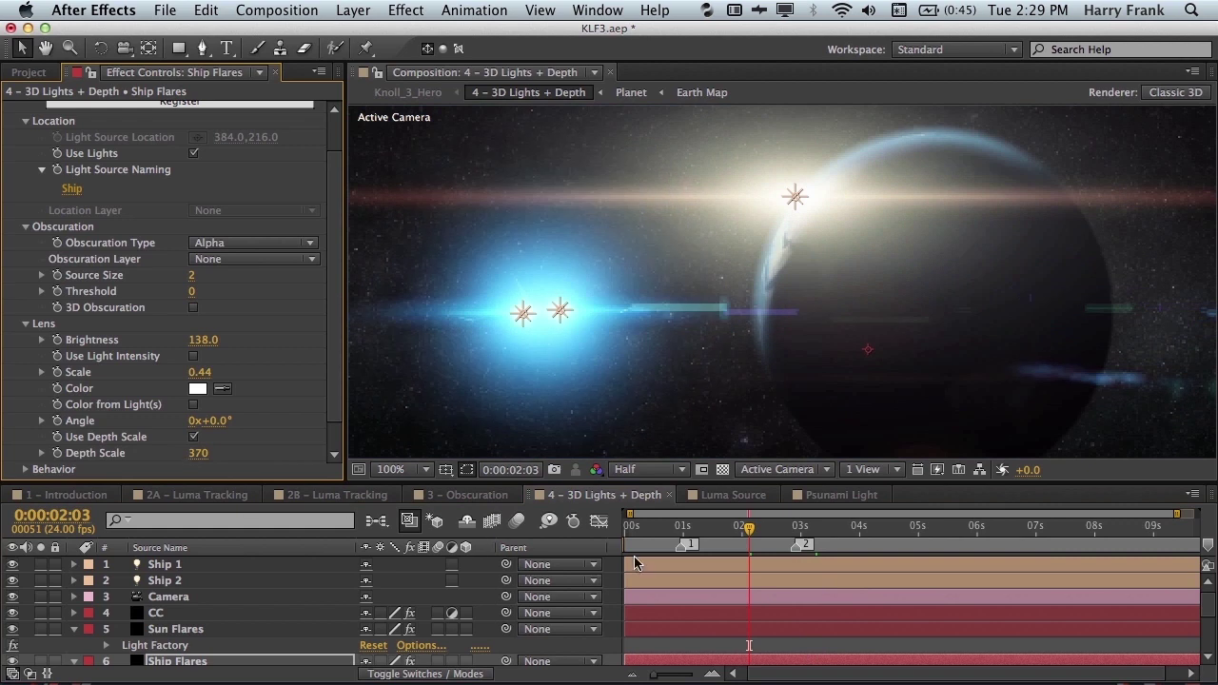
{"action": "left_click_drag", "start_coordinate": [643, 529], "coordinate": [732, 538]}
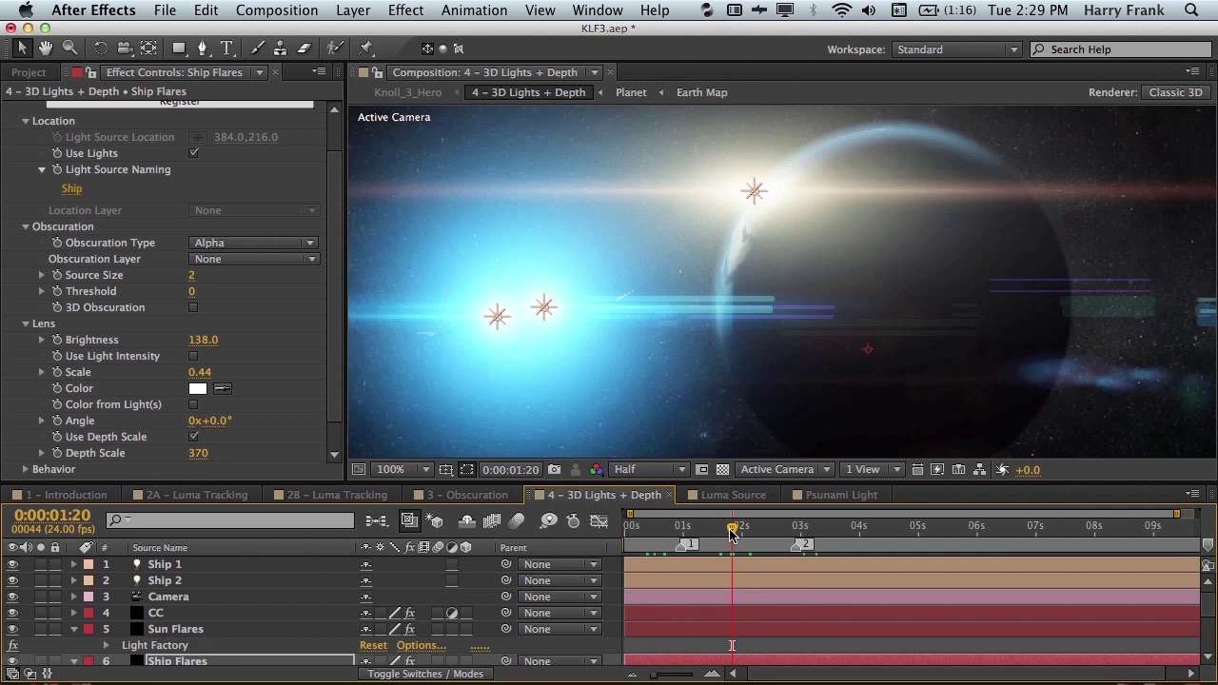
Step: Turn on Color from Light(s) and reveal Ship 2's animated light properties
{"action": "left_click", "coordinate": [193, 405]}
{"action": "left_click", "coordinate": [181, 565]}
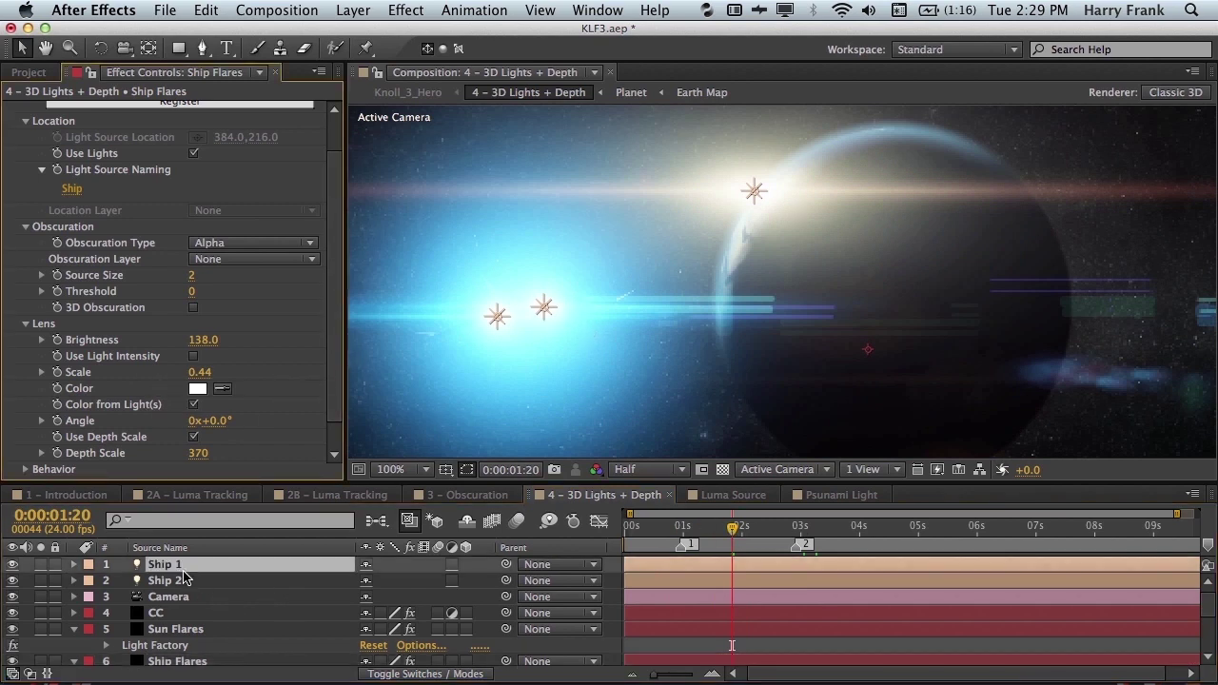
{"action": "left_click", "coordinate": [190, 581]}
{"action": "key", "text": "u"}
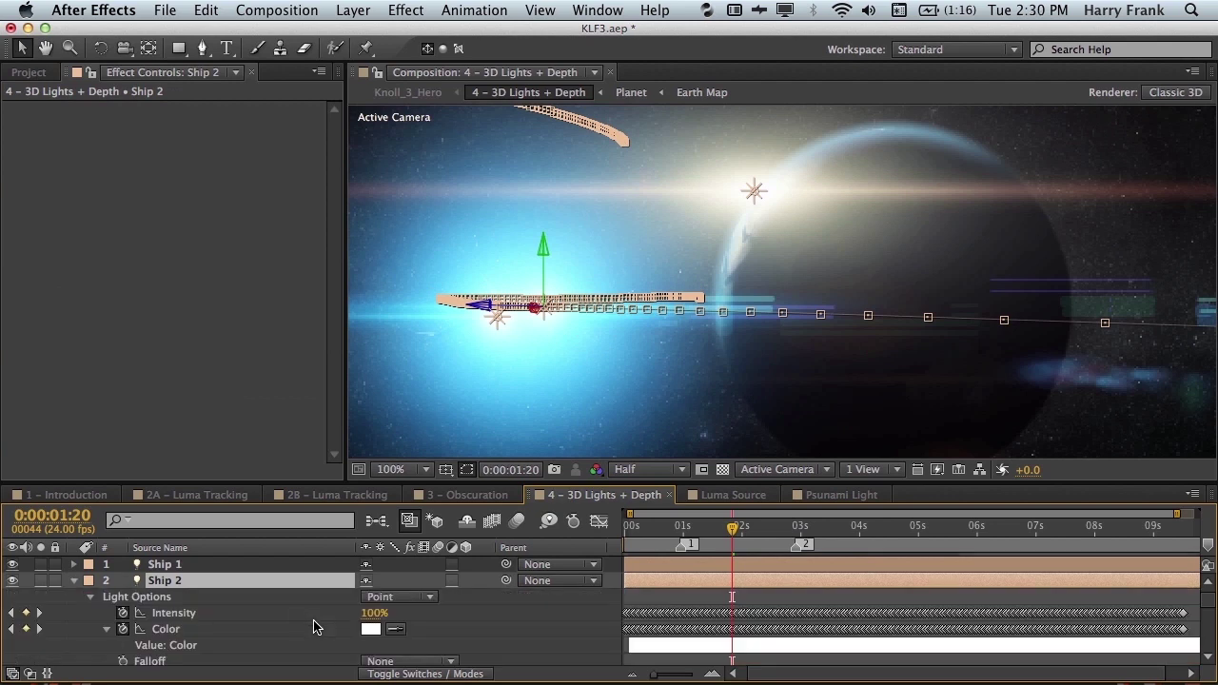
Step: Stop animating Ship 2's light colour, set it to red, then undo the red
{"action": "left_click", "coordinate": [370, 629]}
{"action": "key", "text": "Escape"}
{"action": "left_click", "coordinate": [122, 630]}
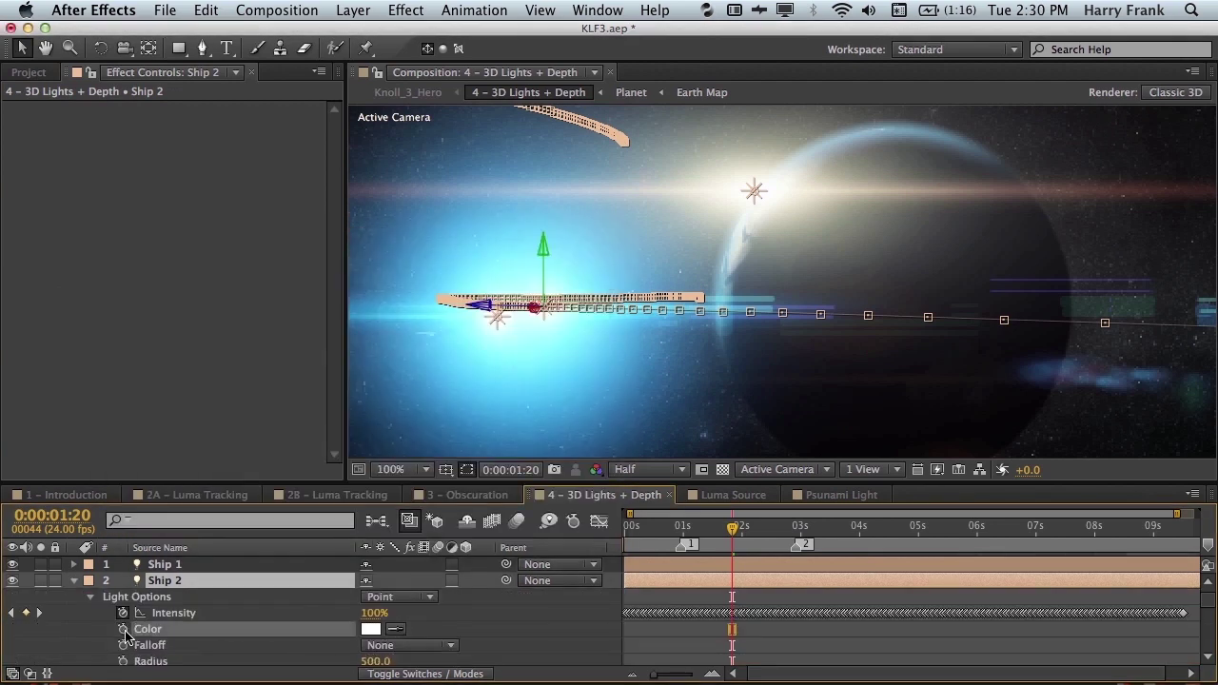
{"action": "left_click", "coordinate": [371, 629]}
{"action": "left_click_drag", "start_coordinate": [397, 357], "coordinate": [394, 419]}
{"action": "left_click", "coordinate": [394, 282]}
{"action": "left_click", "coordinate": [551, 270]}
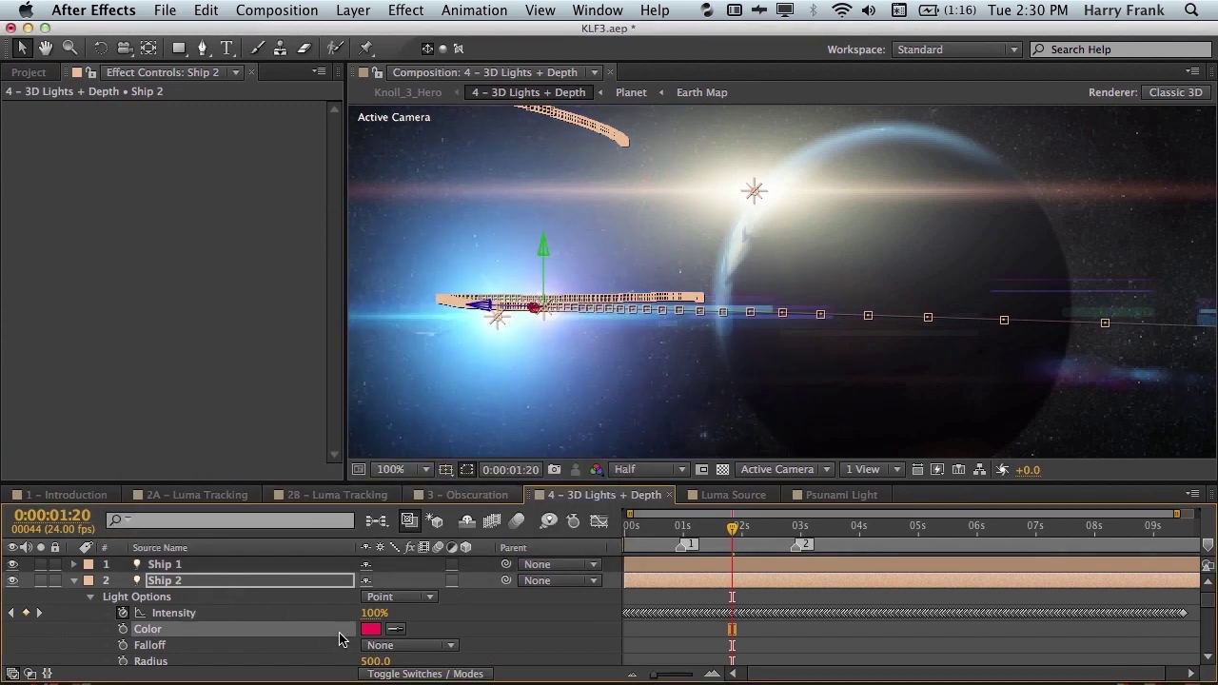
{"action": "key", "text": "super+z"}
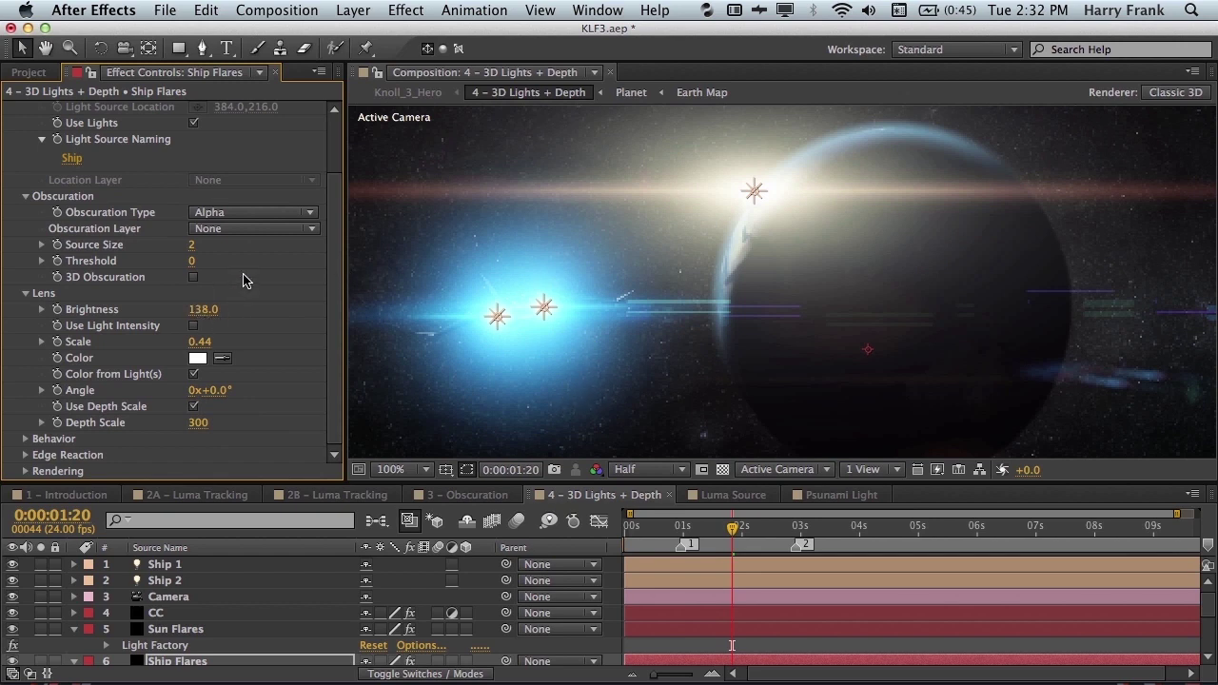
{"action": "scroll", "coordinate": [244, 278], "scroll_direction": "up", "scroll_amount": 4}
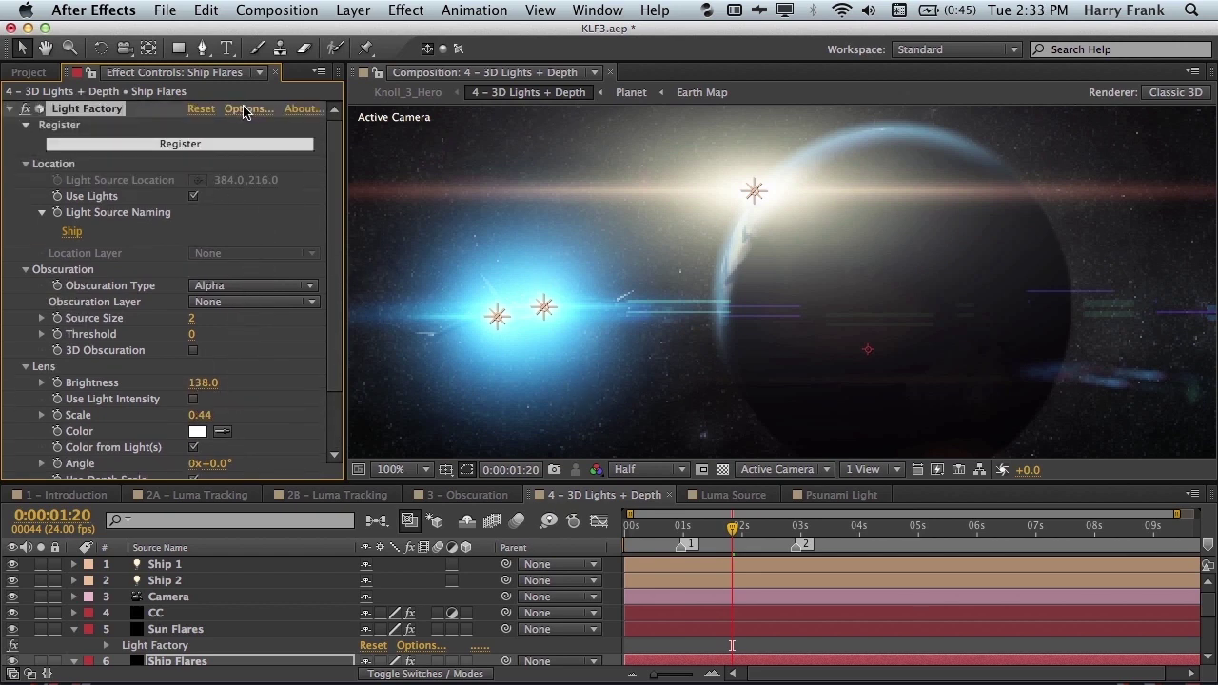
Step: Solo the Random Fan element in Lens Designer and set the lens Angle to 0x+32.0°
{"action": "left_click", "coordinate": [246, 108]}
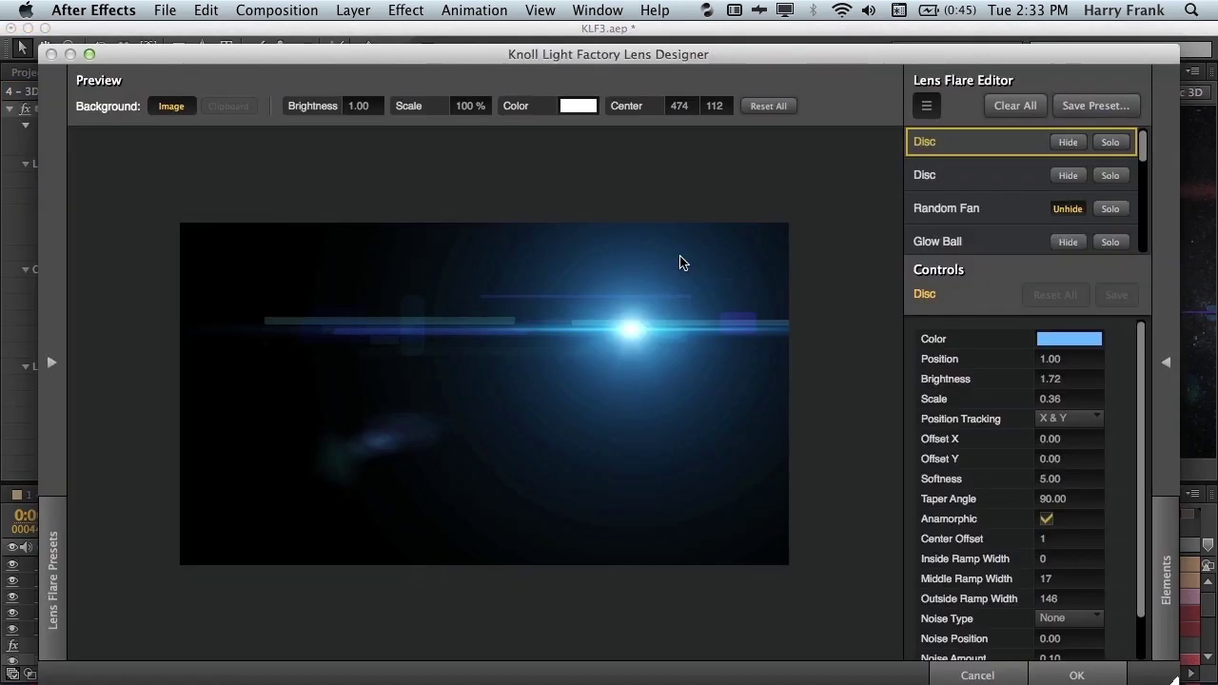
{"action": "left_click", "coordinate": [1095, 211]}
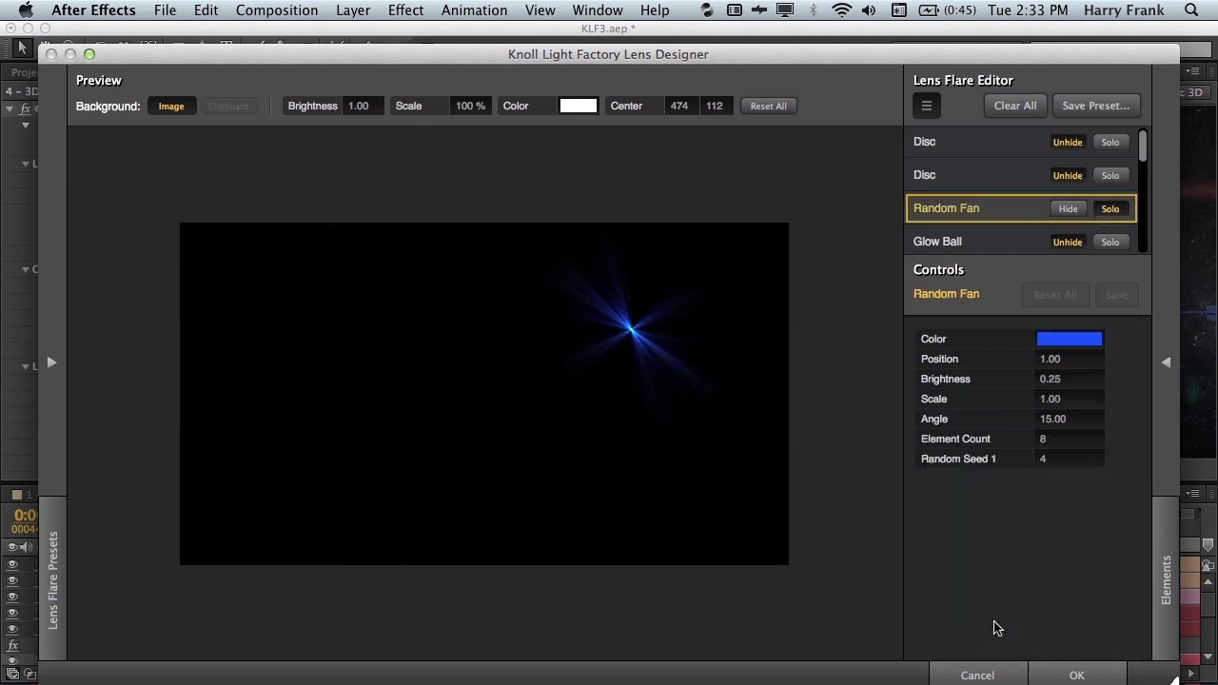
{"action": "left_click", "coordinate": [1100, 680]}
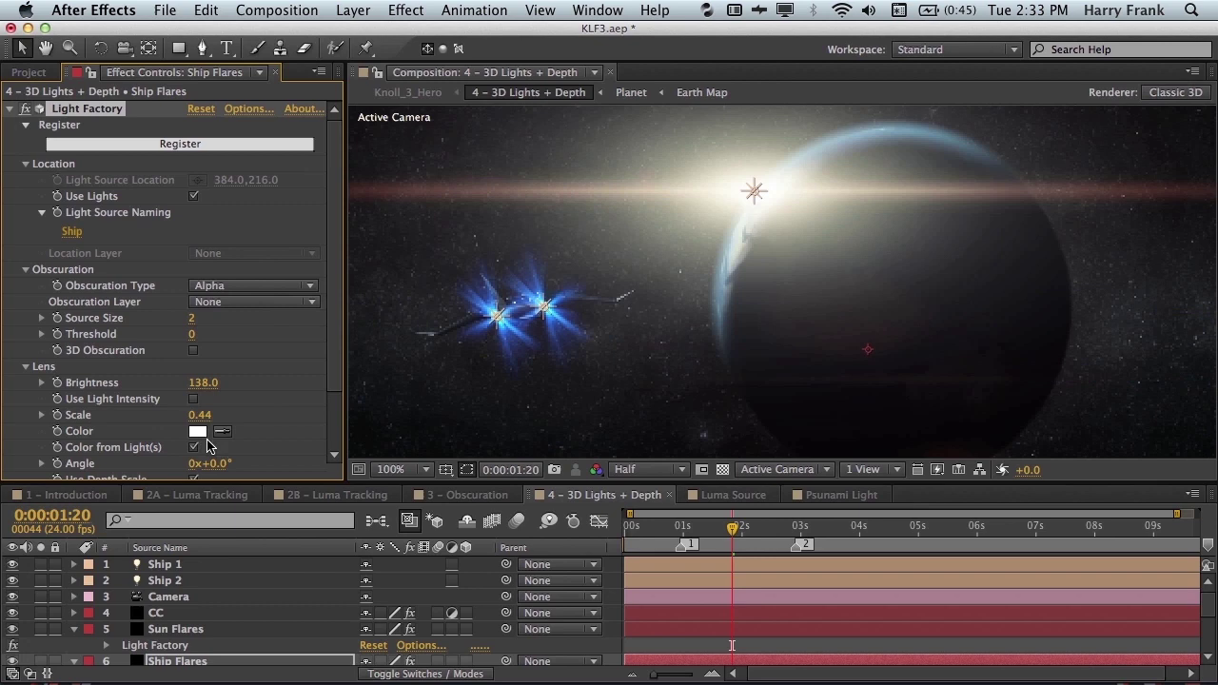
{"action": "left_click_drag", "start_coordinate": [213, 464], "coordinate": [605, 290]}
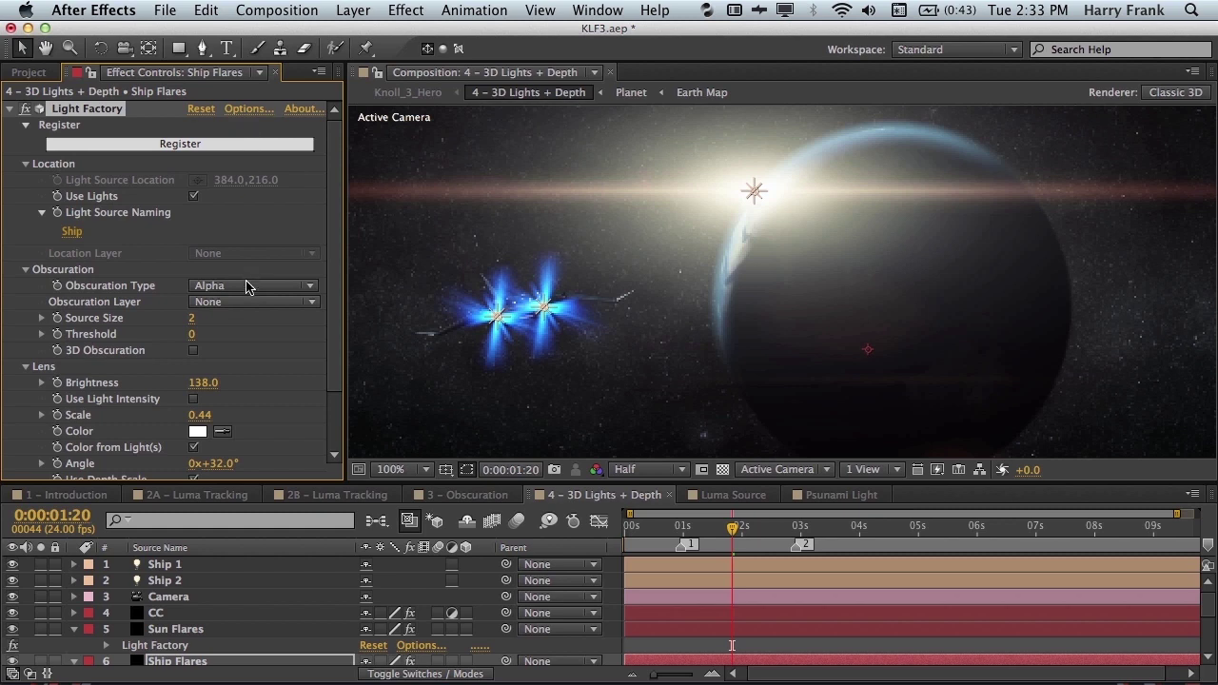
{"action": "scroll", "coordinate": [245, 287], "scroll_direction": "down", "scroll_amount": 3}
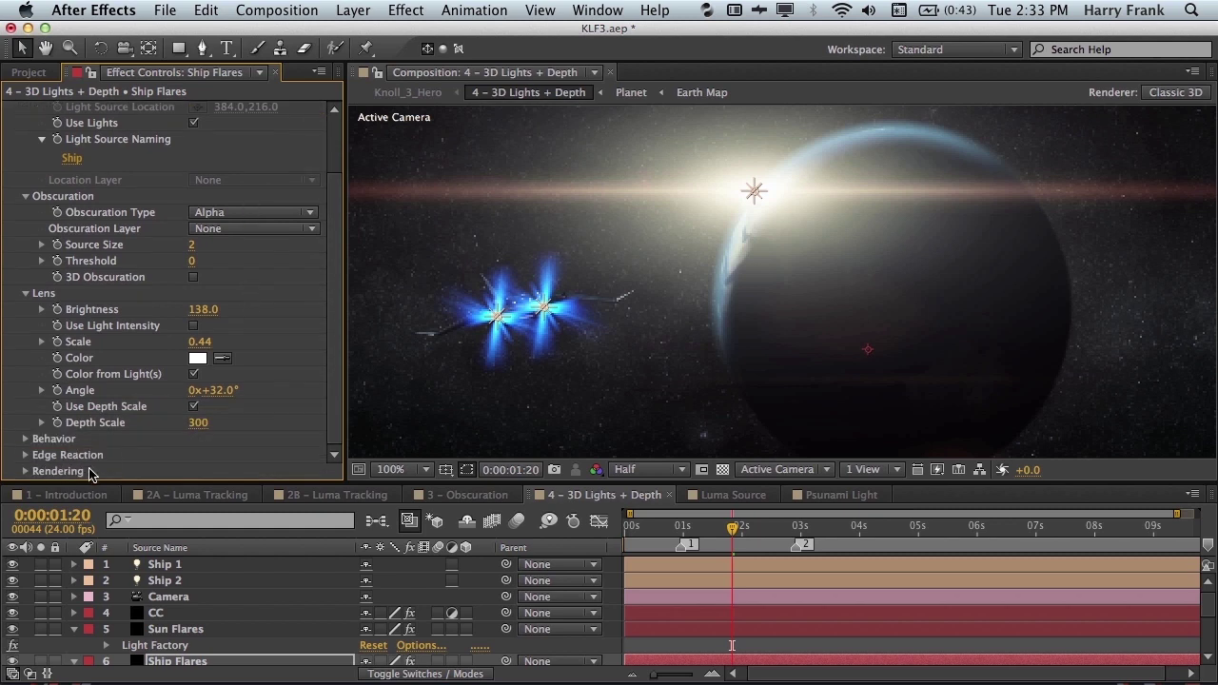